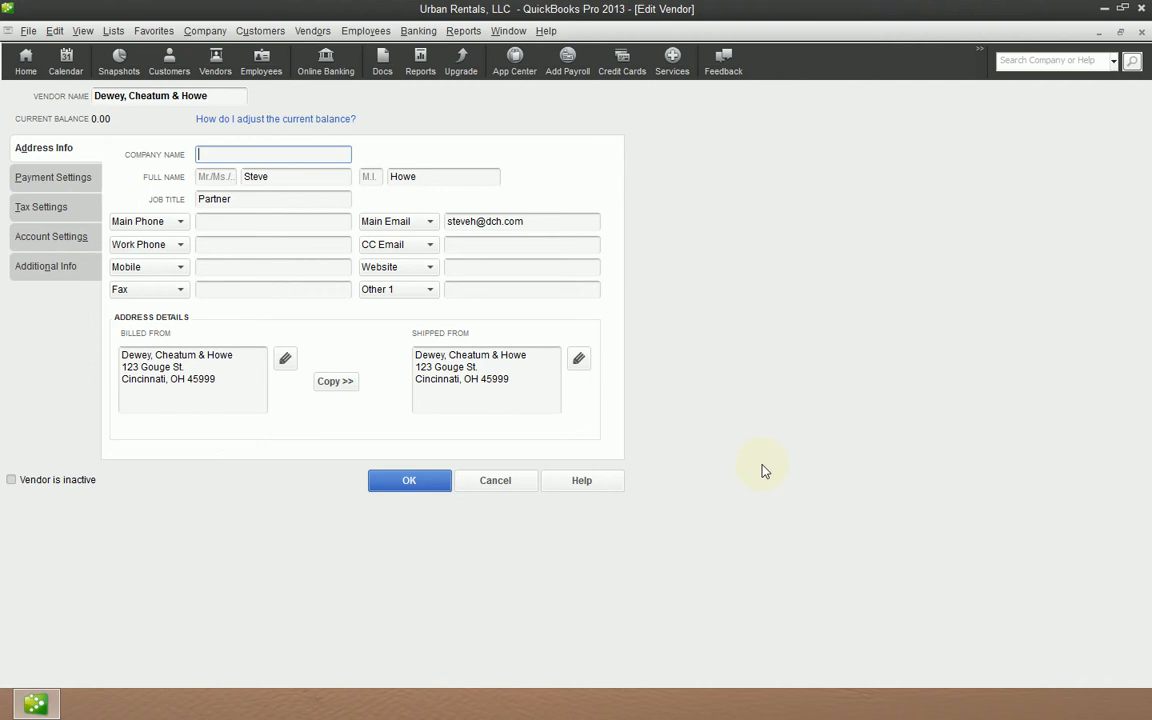
- Close the vendor record and Vendor Center, then reopen the Vendor Center in a maximized window
click(410, 485)
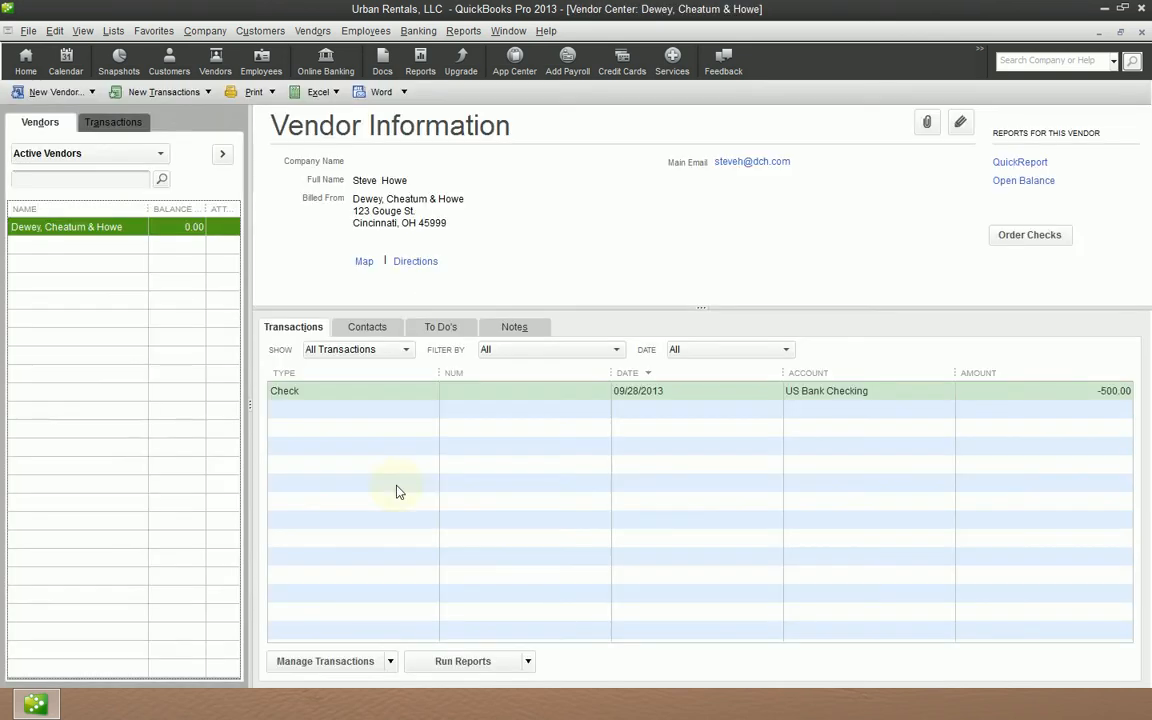
key(Escape)
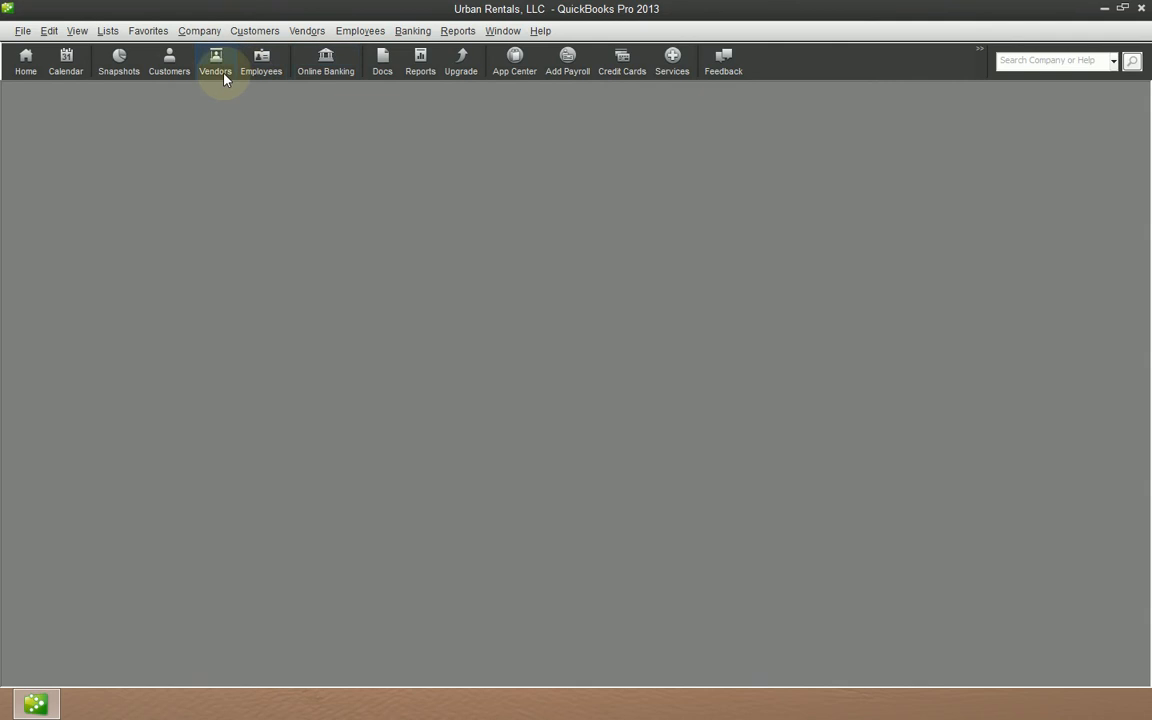
click(307, 31)
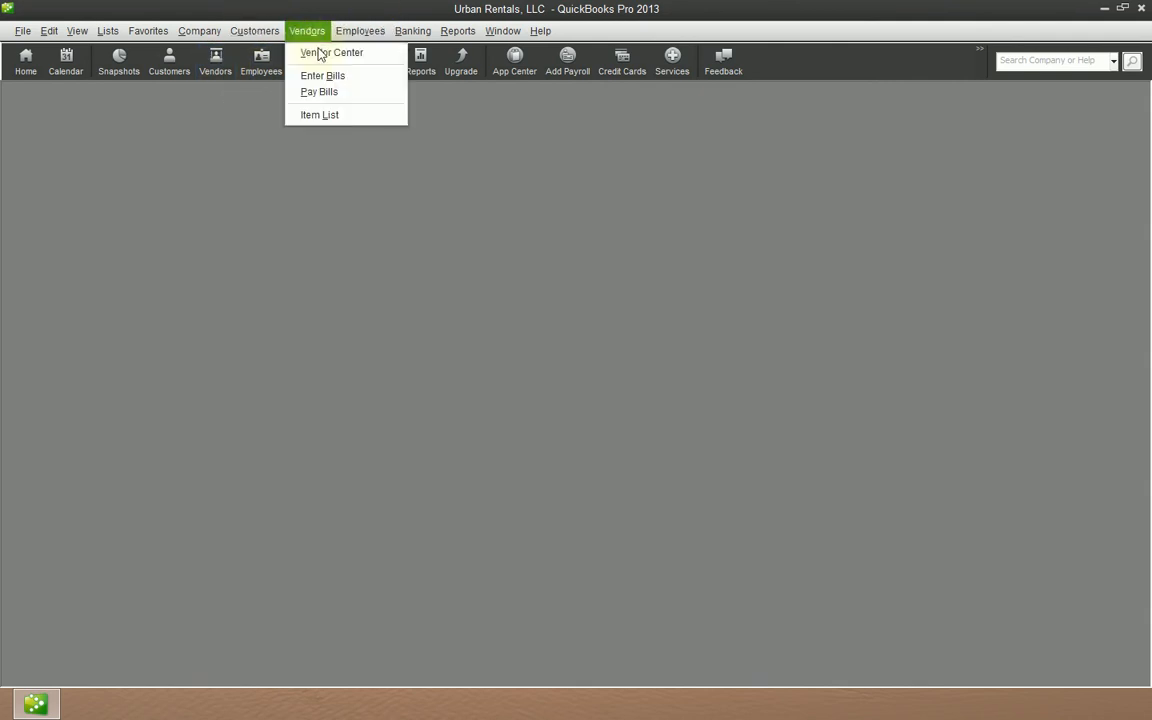
click(214, 62)
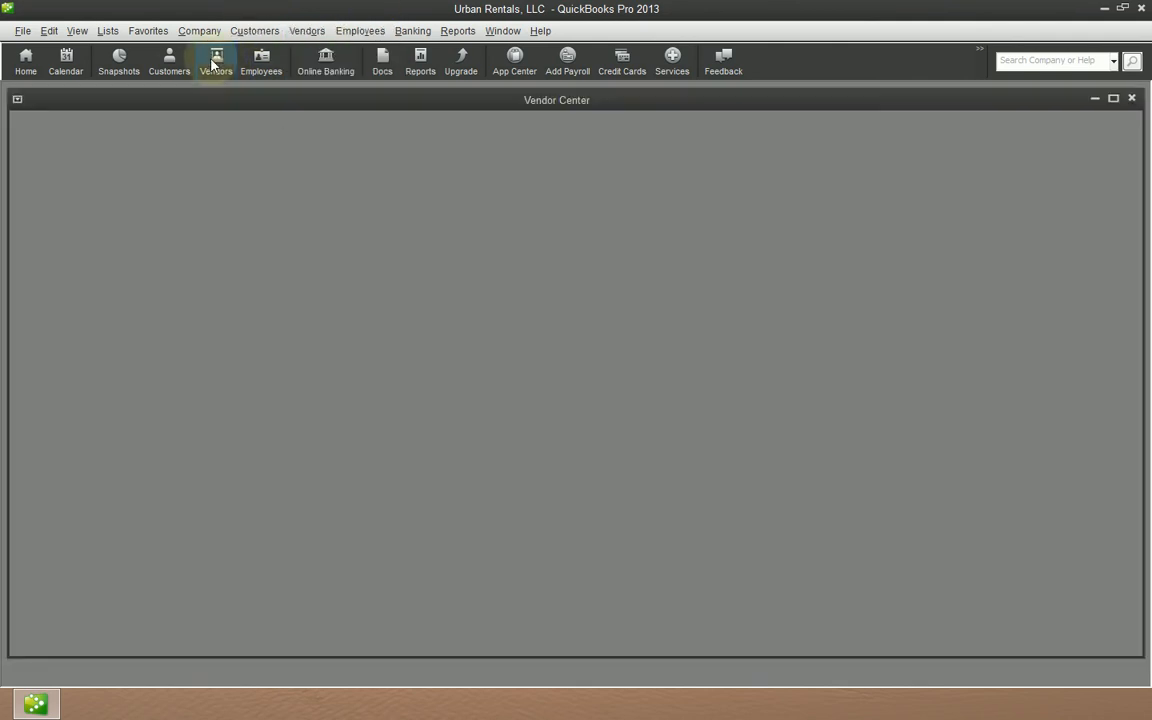
click(1113, 98)
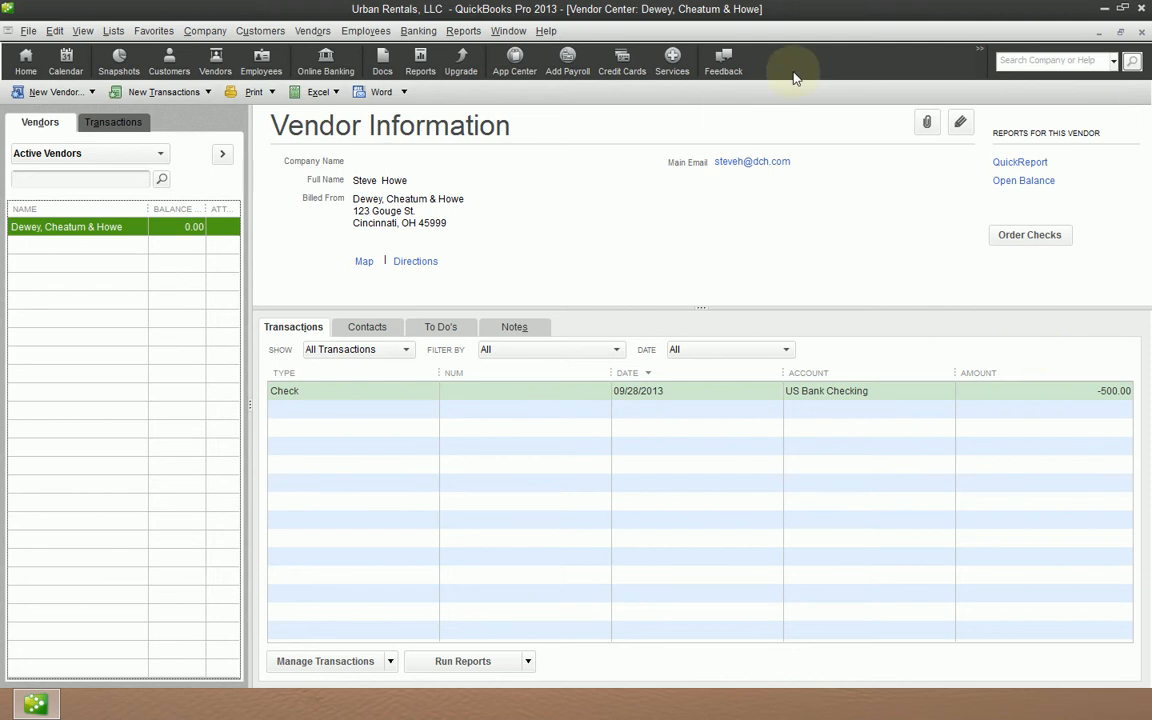
- Set the Dewey, Cheatum & Howe vendor's payment terms to Net 30
double_click(87, 236)
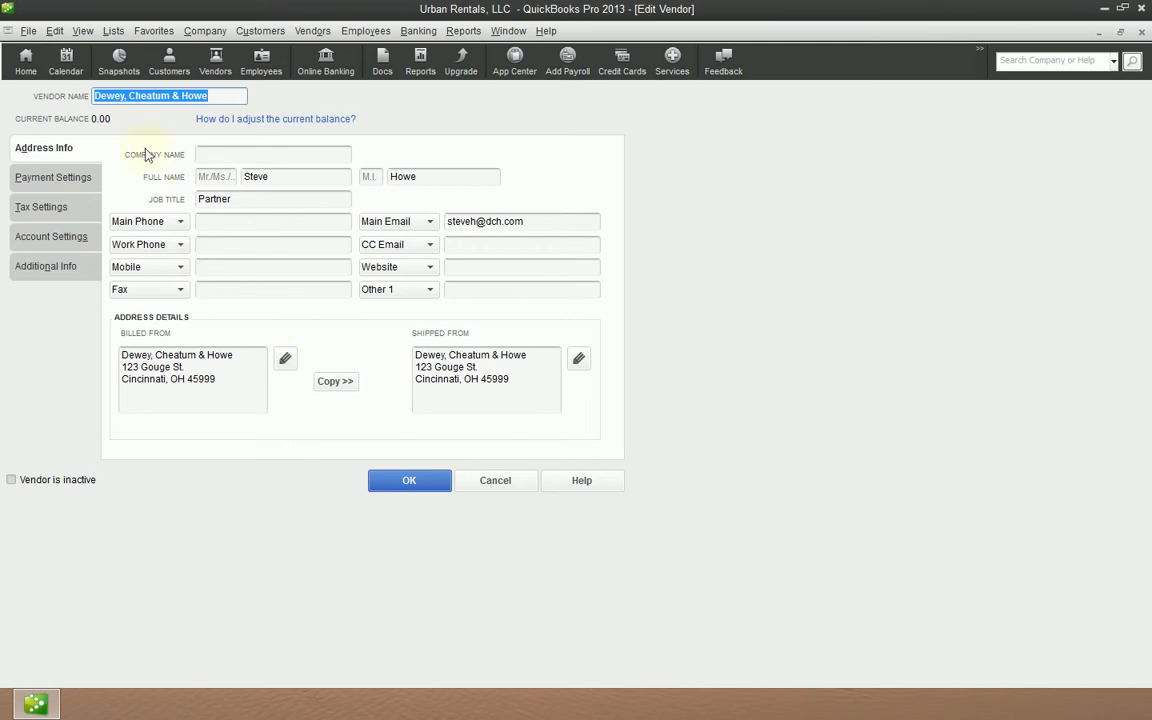
click(83, 182)
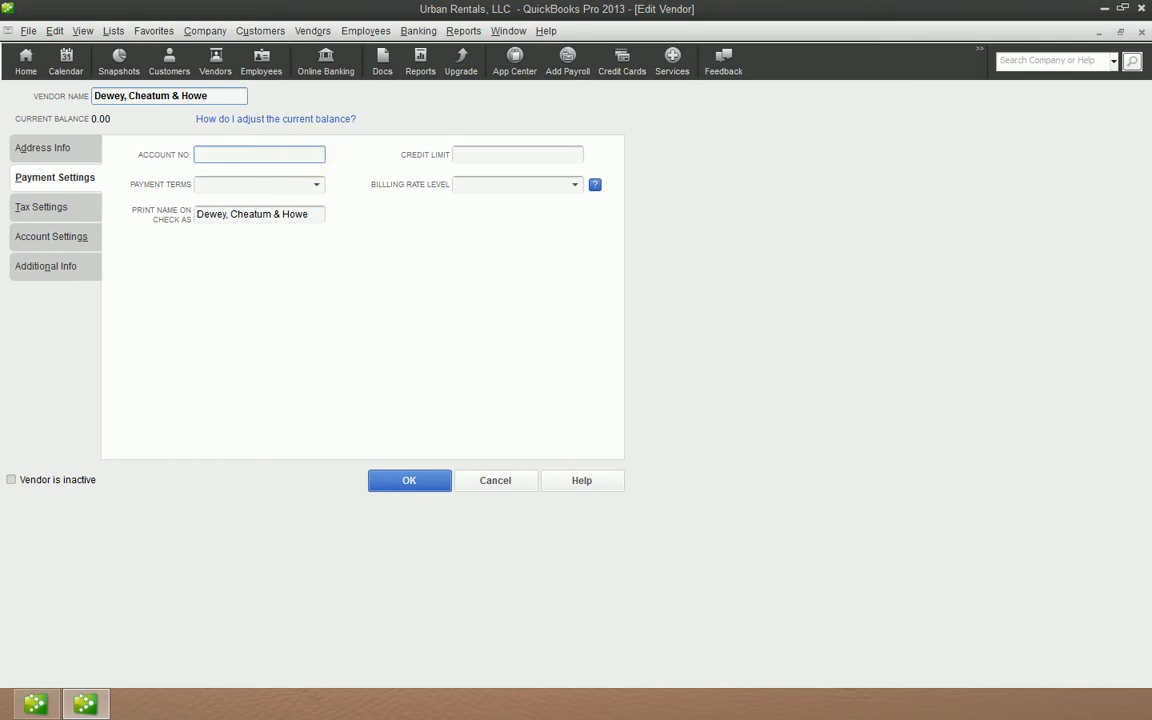
click(238, 157)
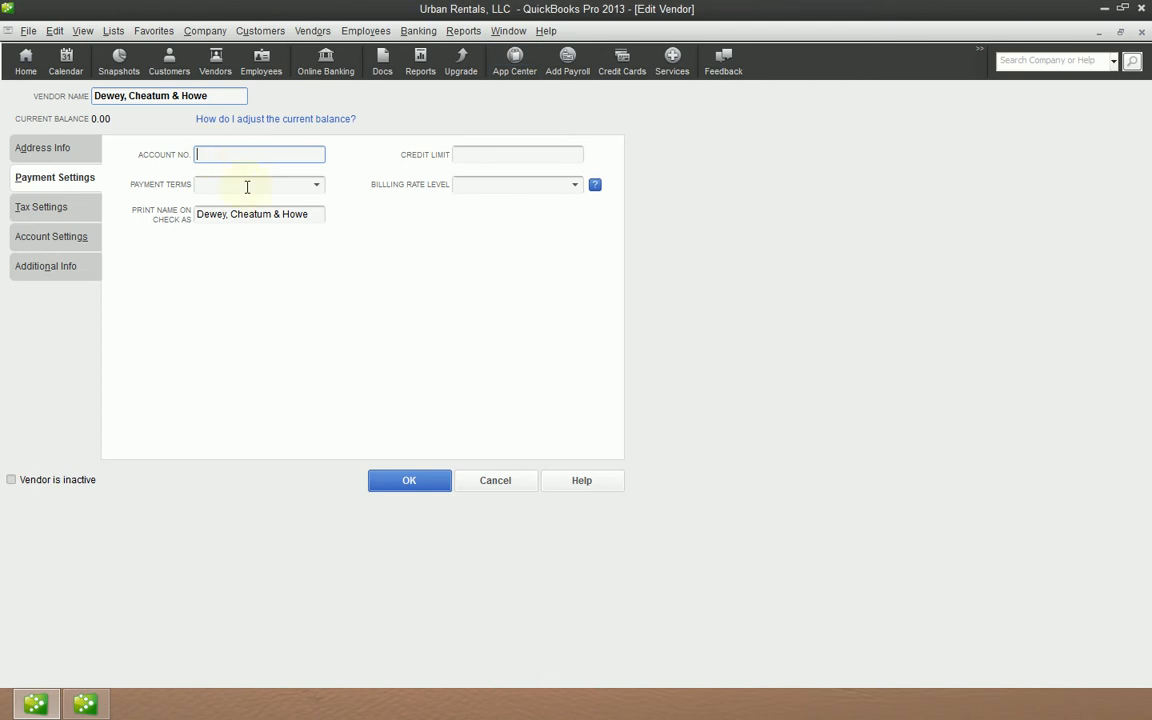
click(274, 184)
click(316, 188)
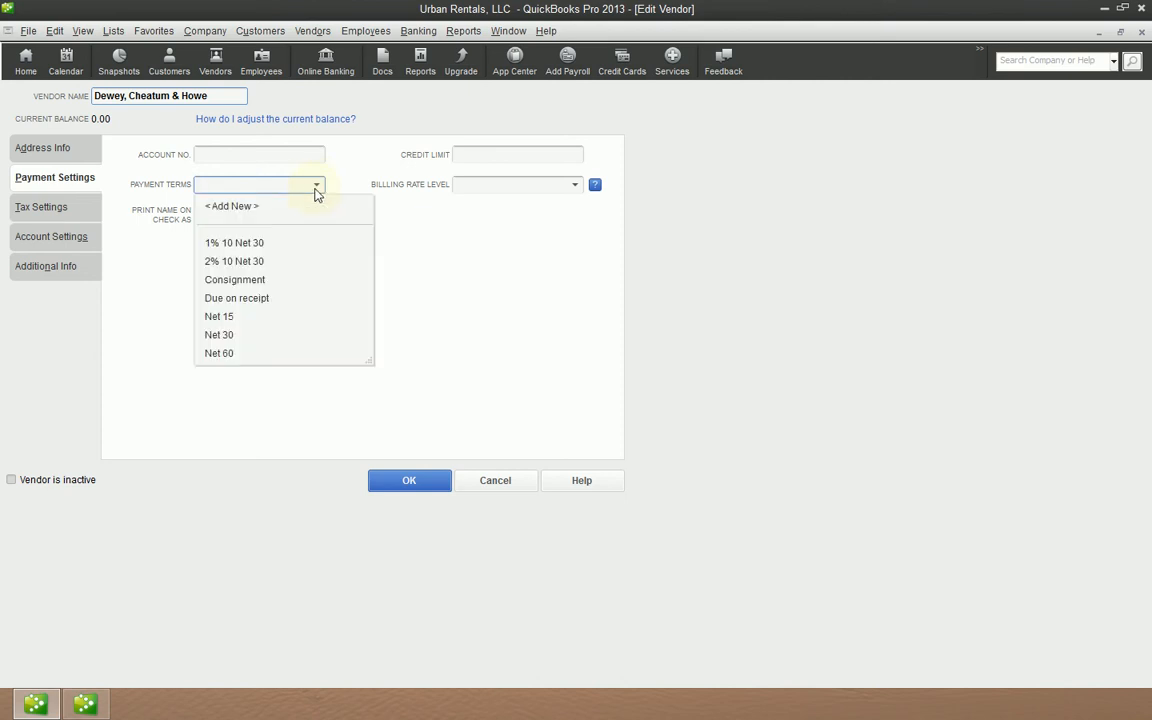
click(252, 335)
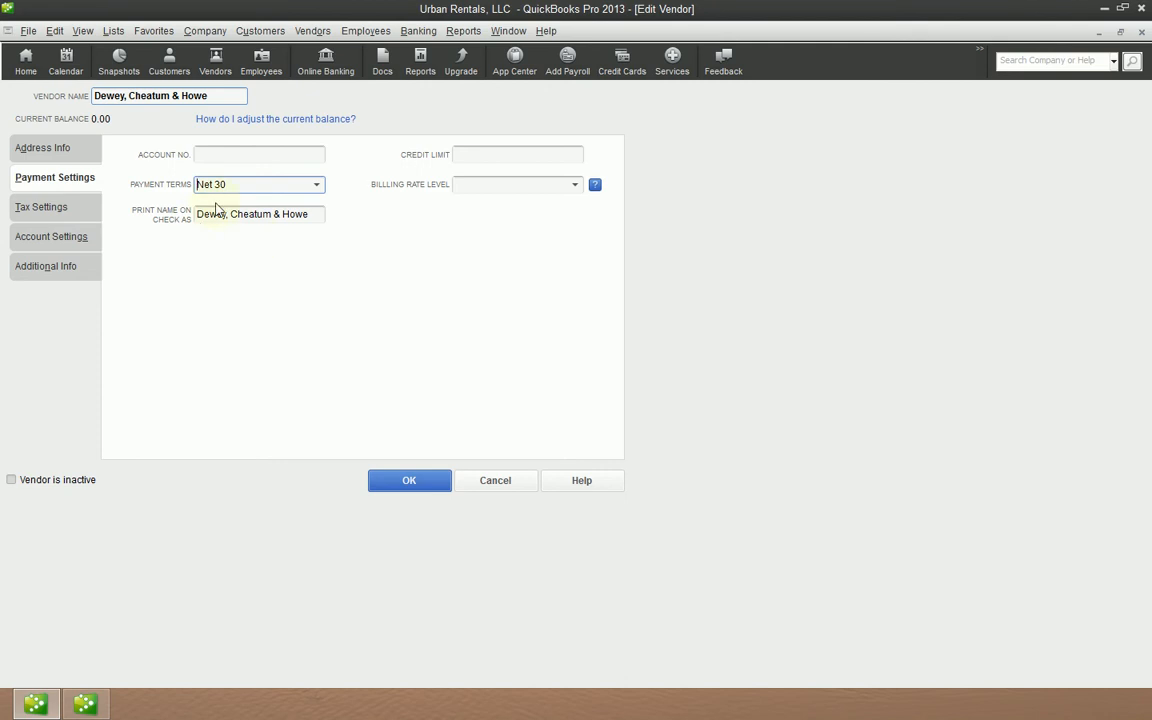
- Compare the vendor's address info and payment settings pages
click(55, 147)
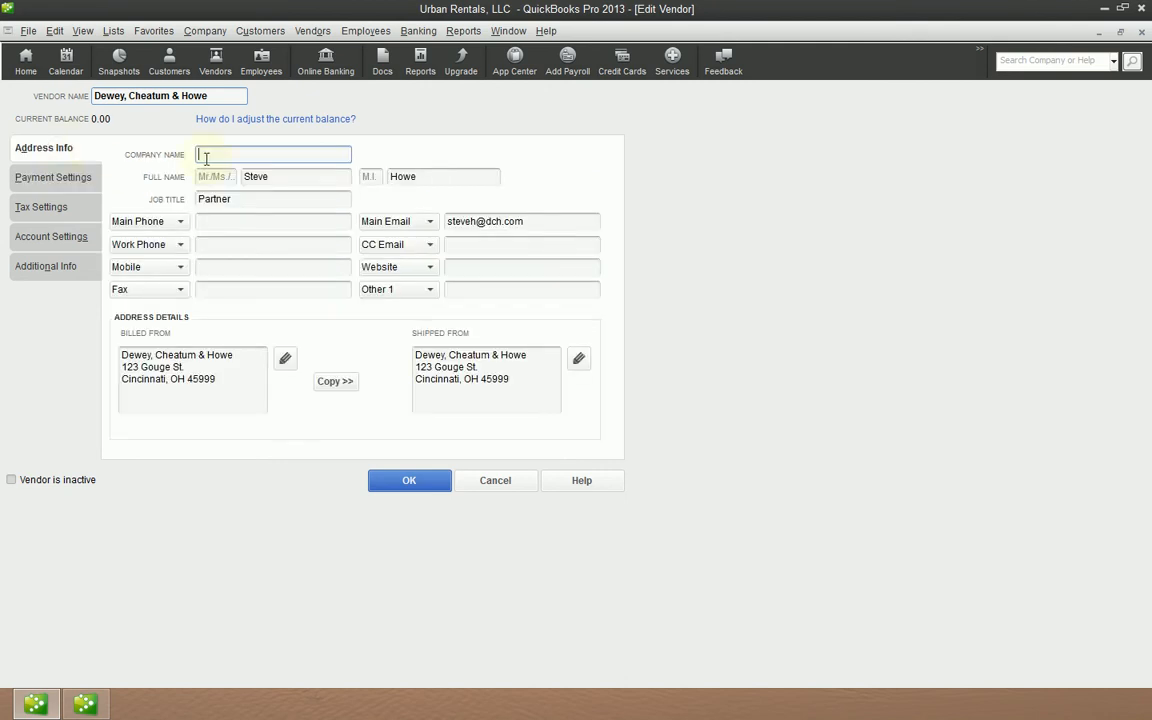
click(60, 176)
click(74, 154)
click(60, 179)
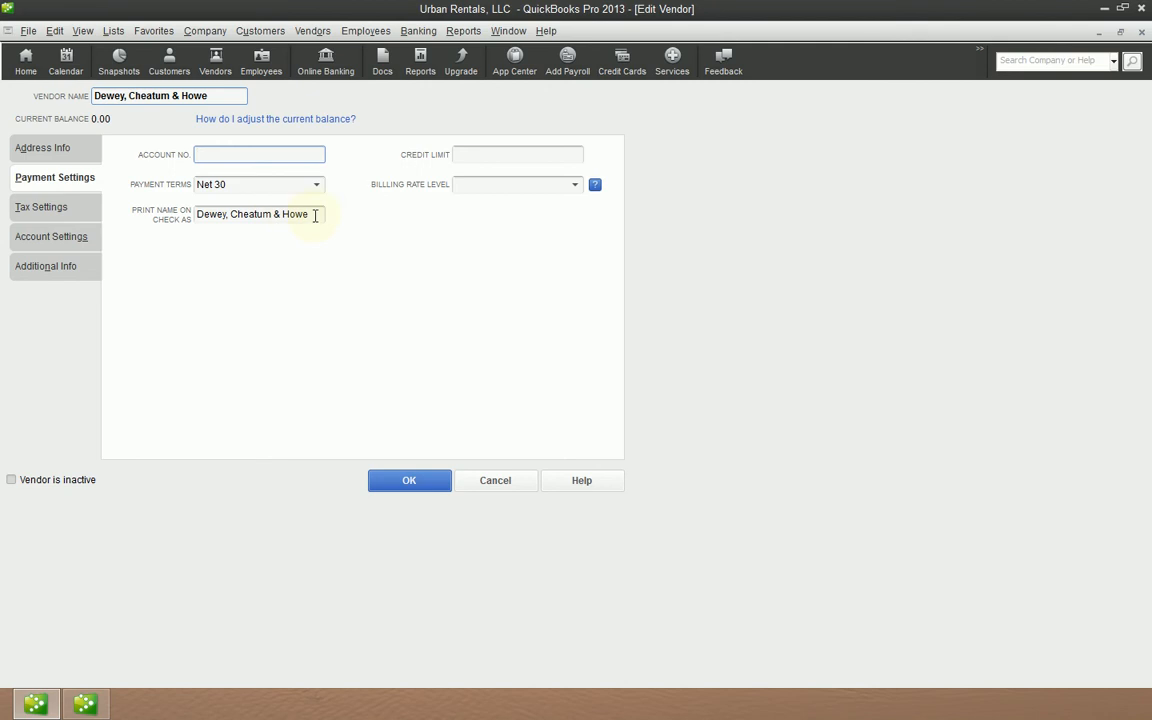
click(52, 150)
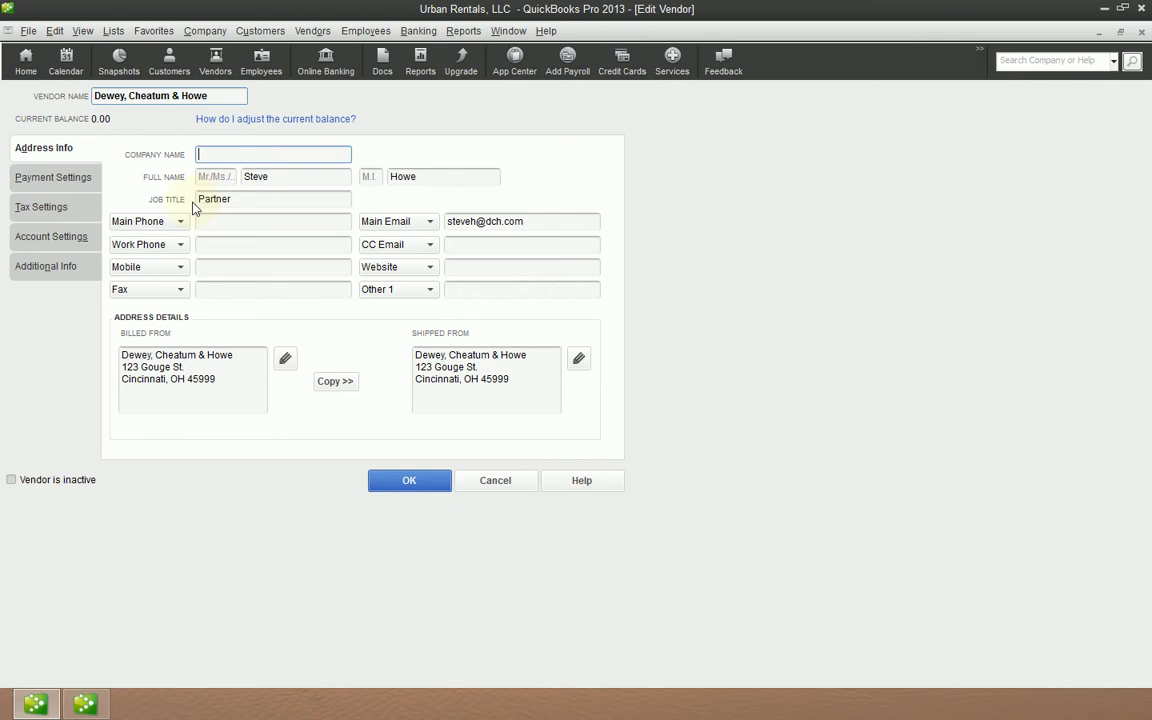
click(76, 184)
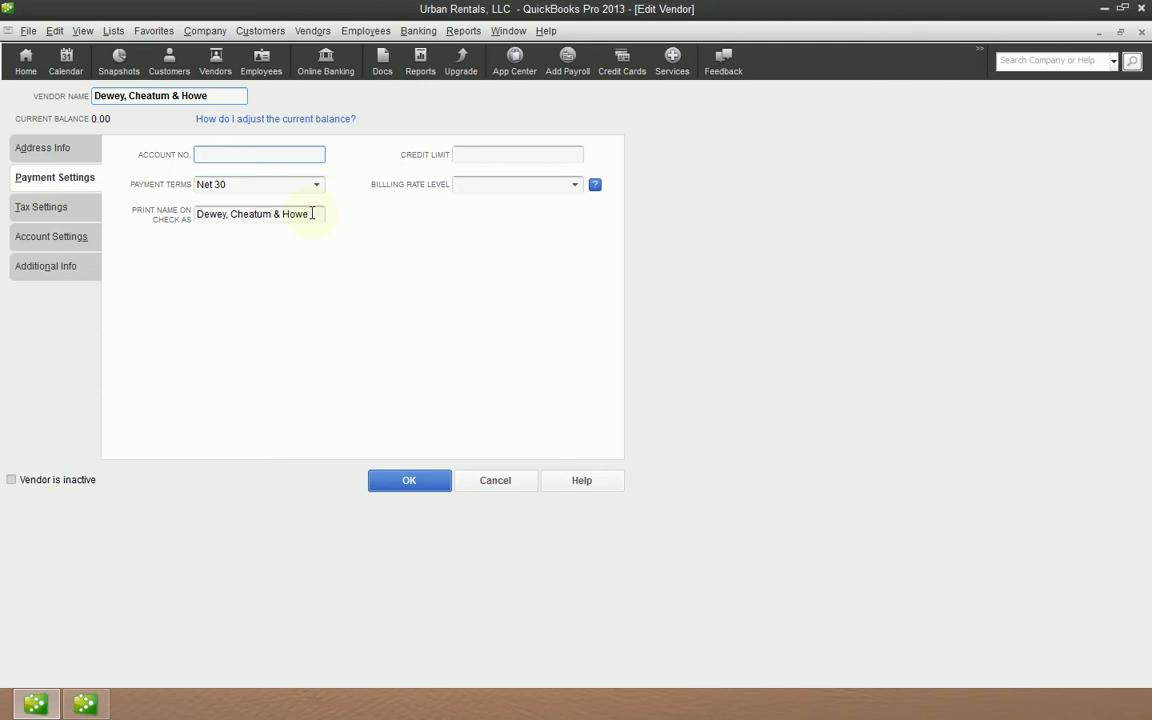
drag(207, 95, 2, 105)
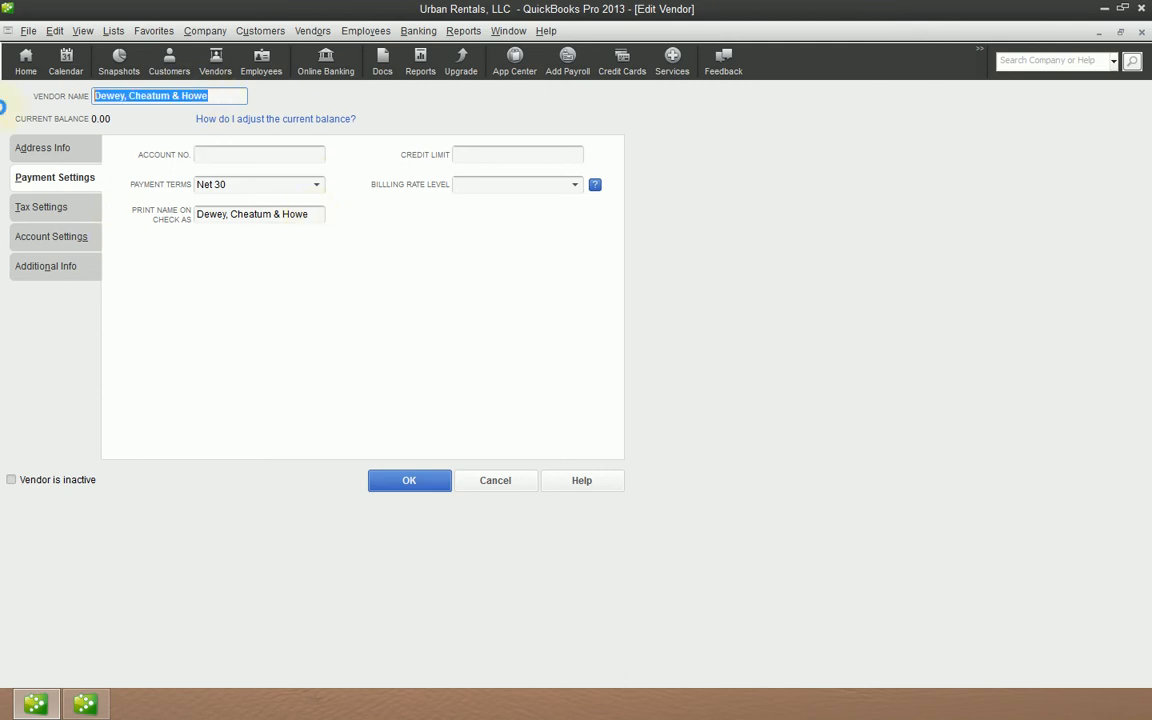
text(DCH)
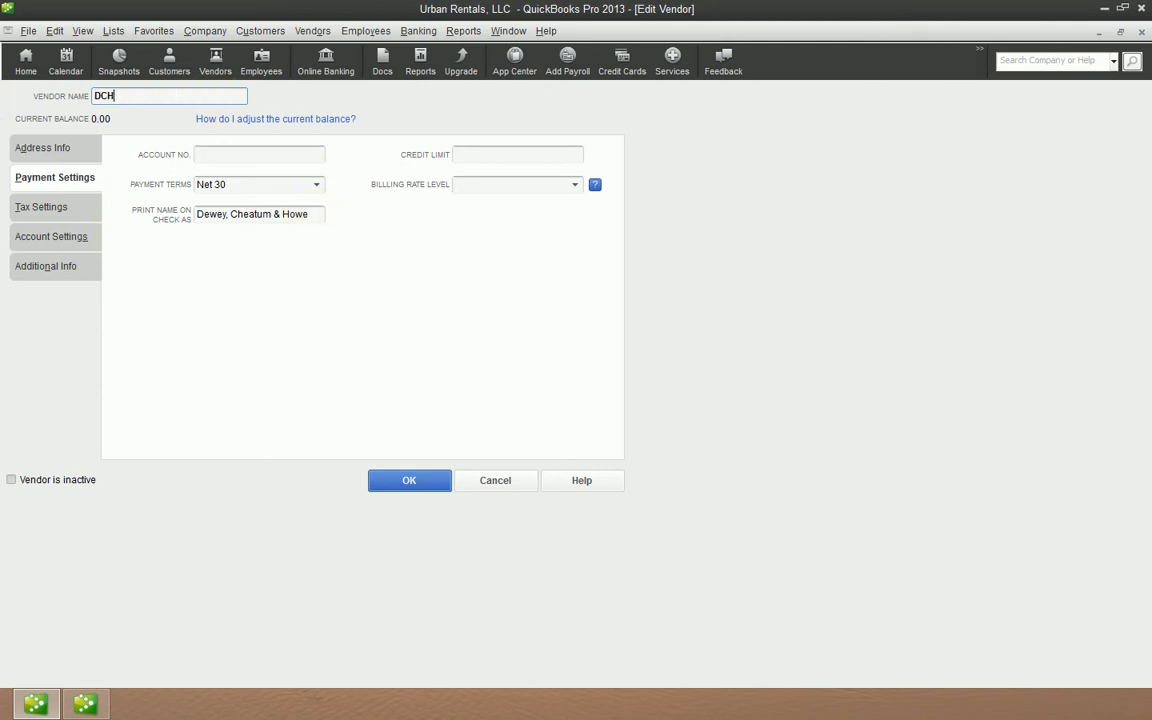
key(ctrl+z)
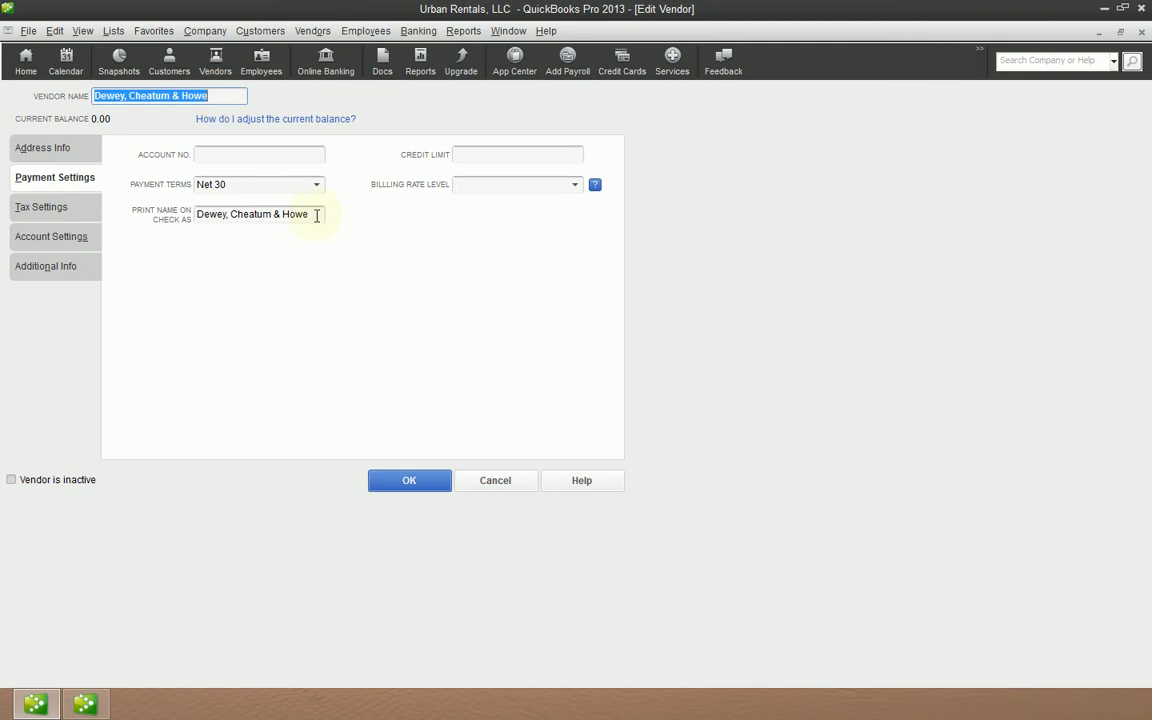
- Rename the vendor as DCH and save the record
drag(316, 215, 203, 216)
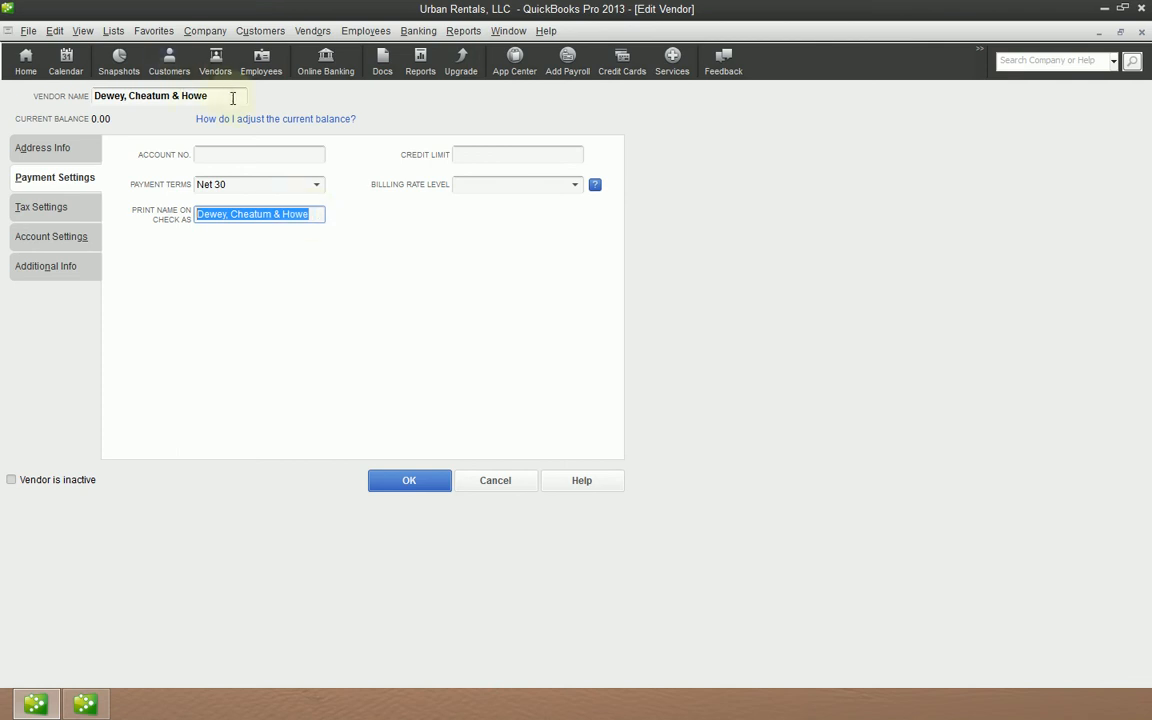
drag(231, 97, 92, 96)
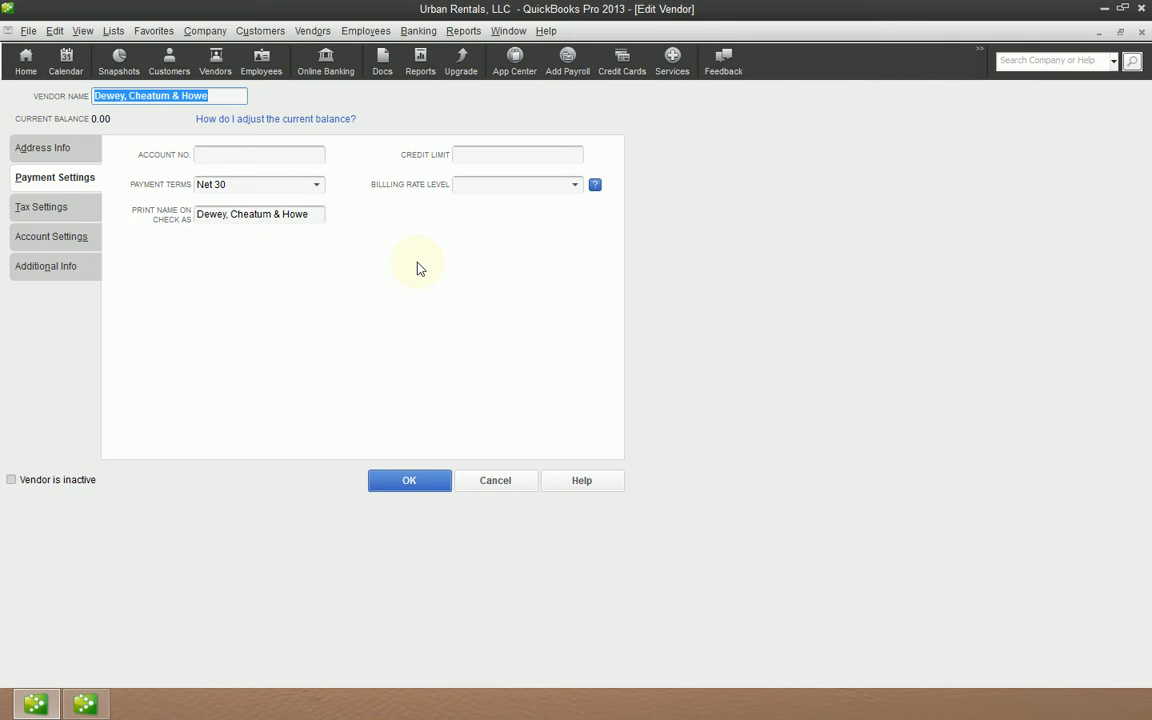
text(DCH)
key(Return)
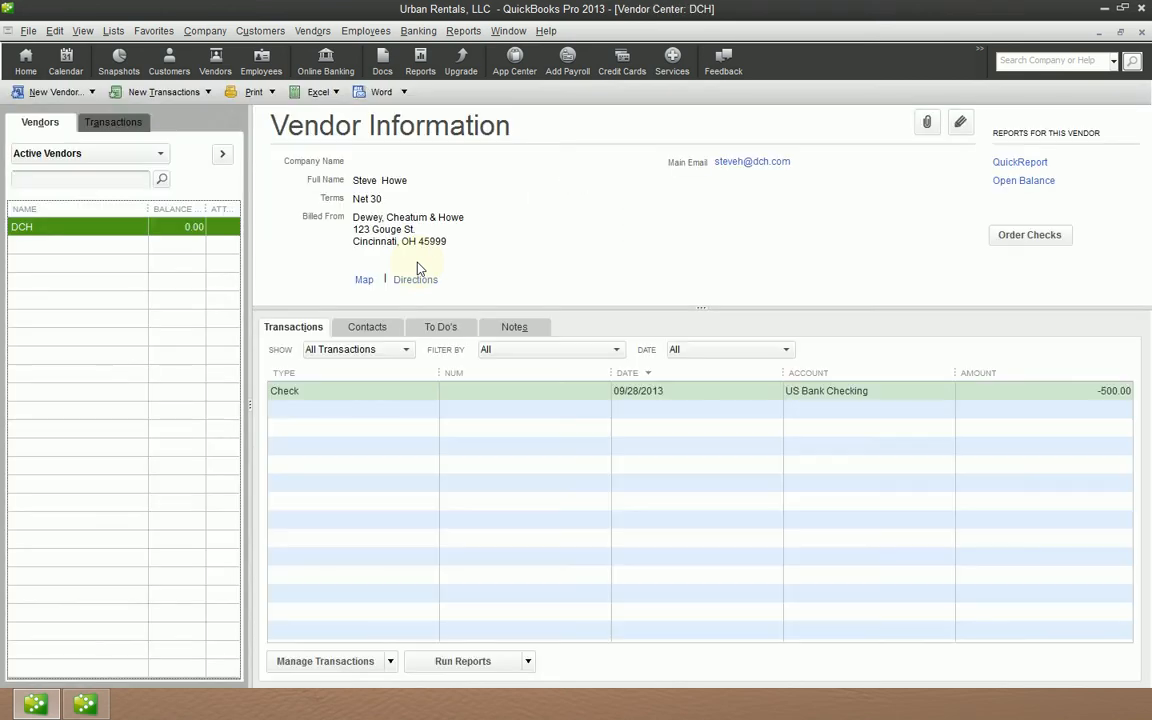
- Open a new check for DCH to review the printed payee name, then close it
key(ctrl+w)
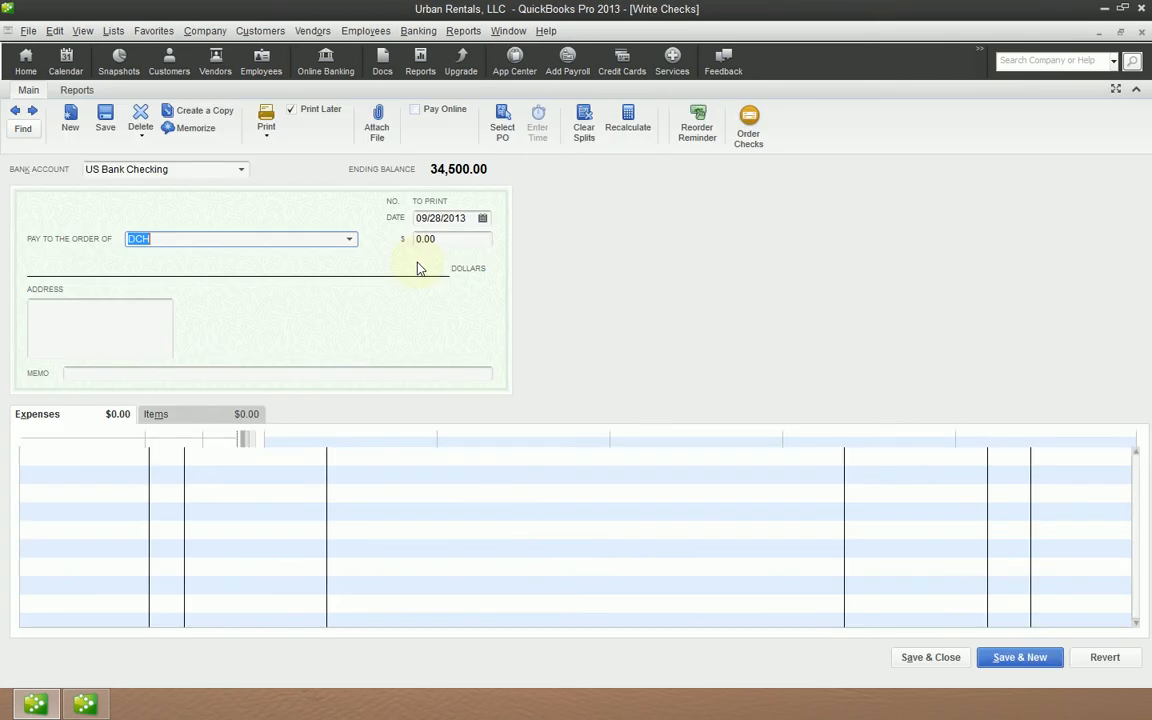
key(Tab)
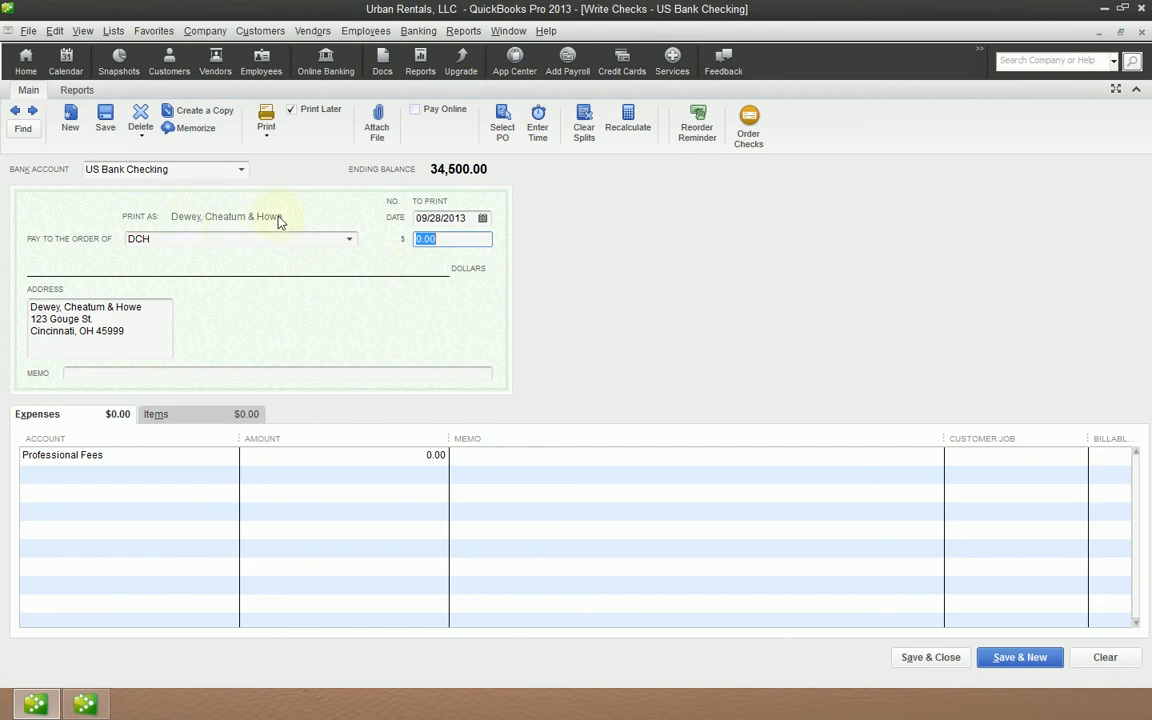
key(Escape)
- Clear the DCH vendor's Print Name on Check field and save the record
double_click(117, 228)
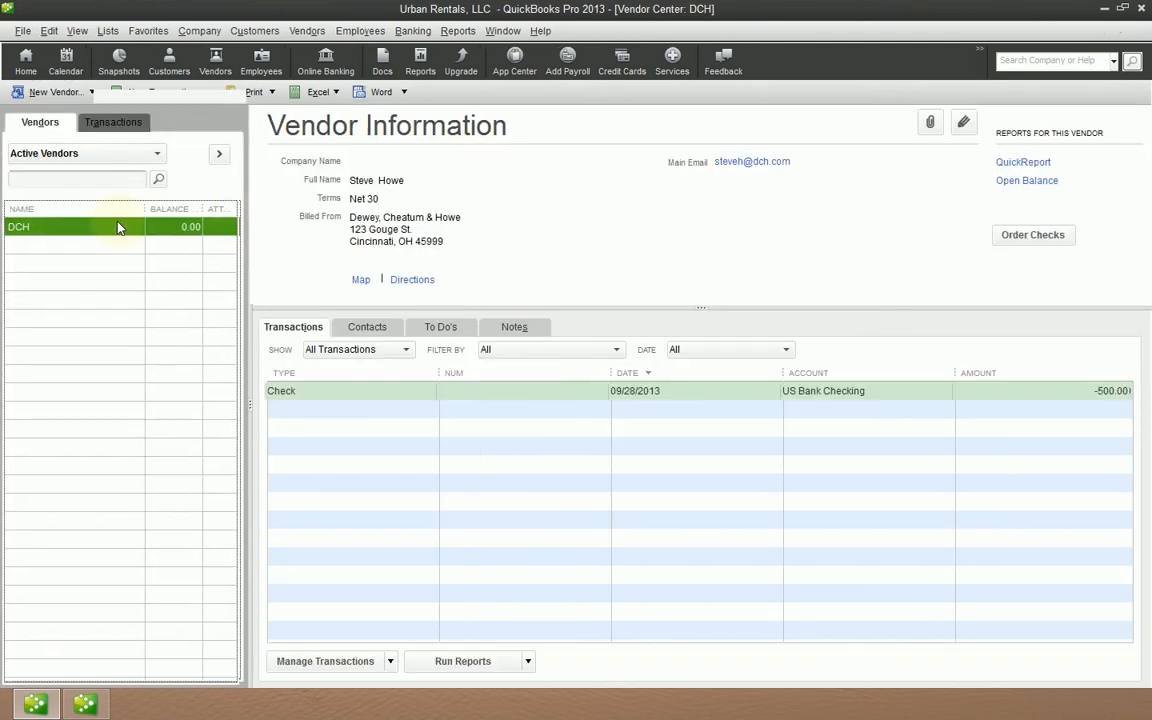
click(55, 182)
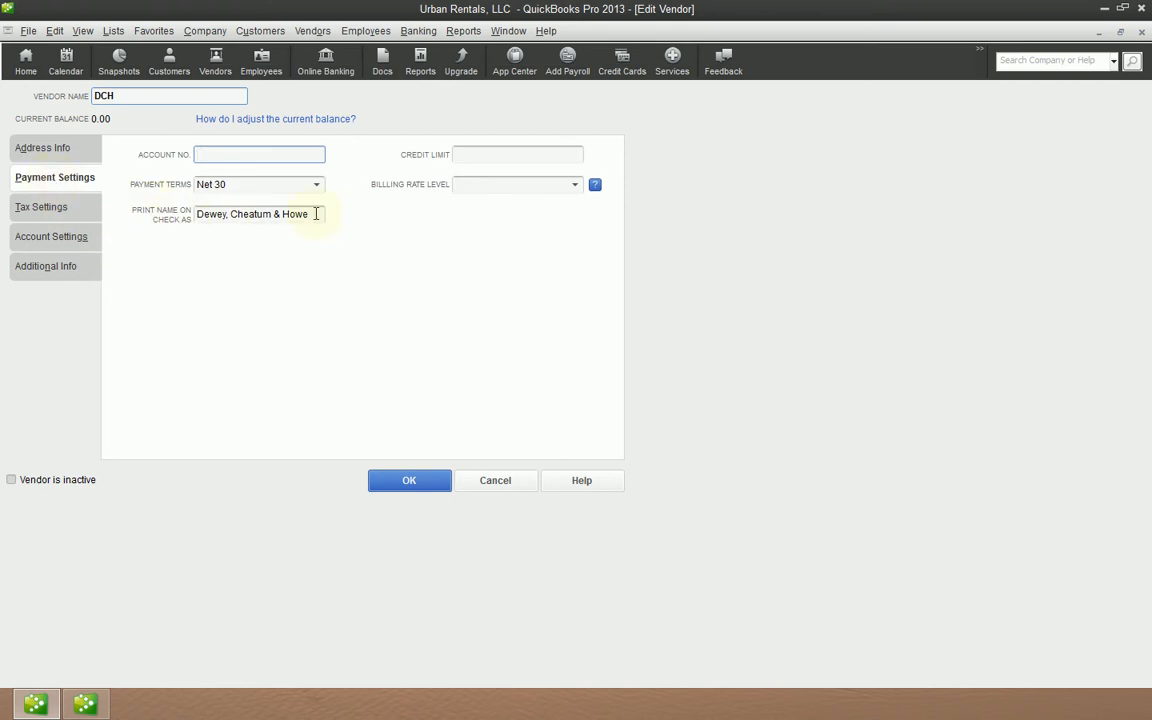
drag(292, 214, 97, 220)
key(Delete)
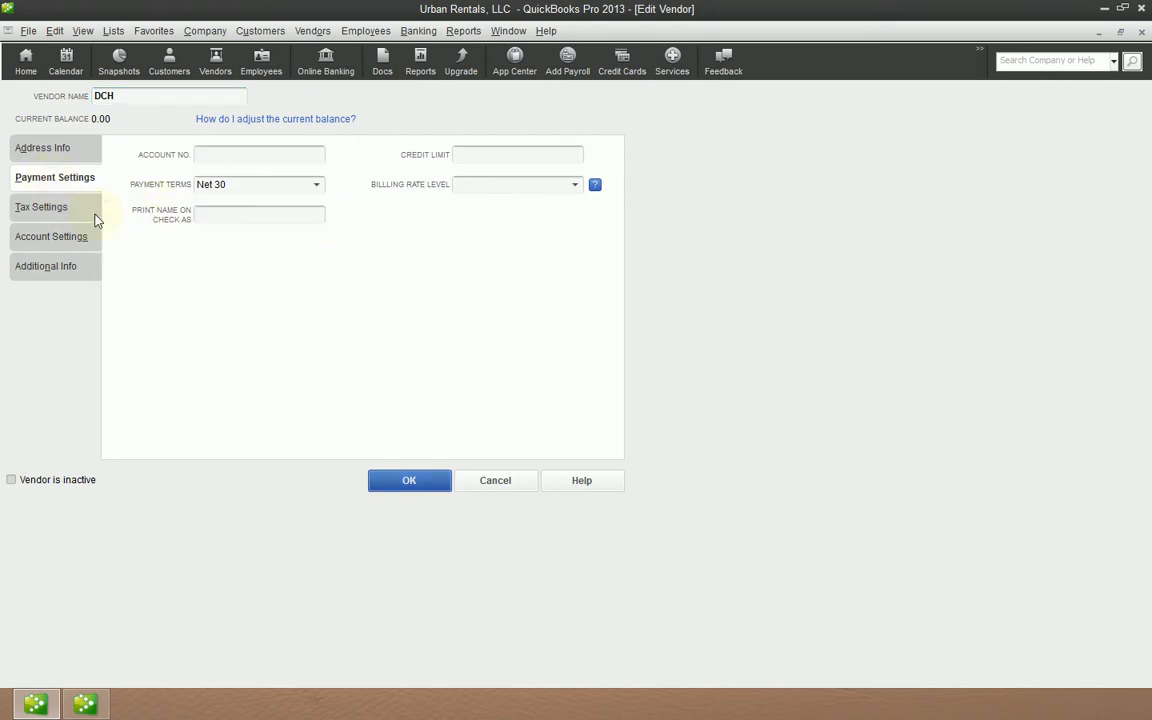
key(Return)
- Open a new check for DCH to review the payee, then close it without recording
key(ctrl+w)
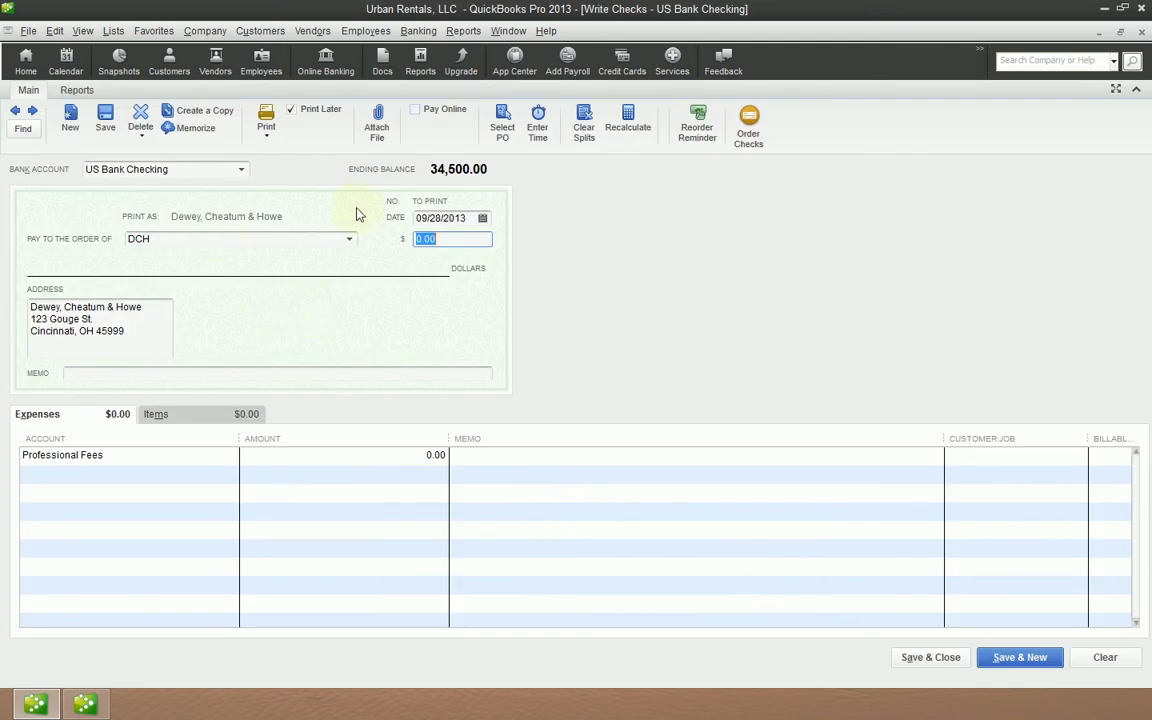
key(Escape)
click(575, 227)
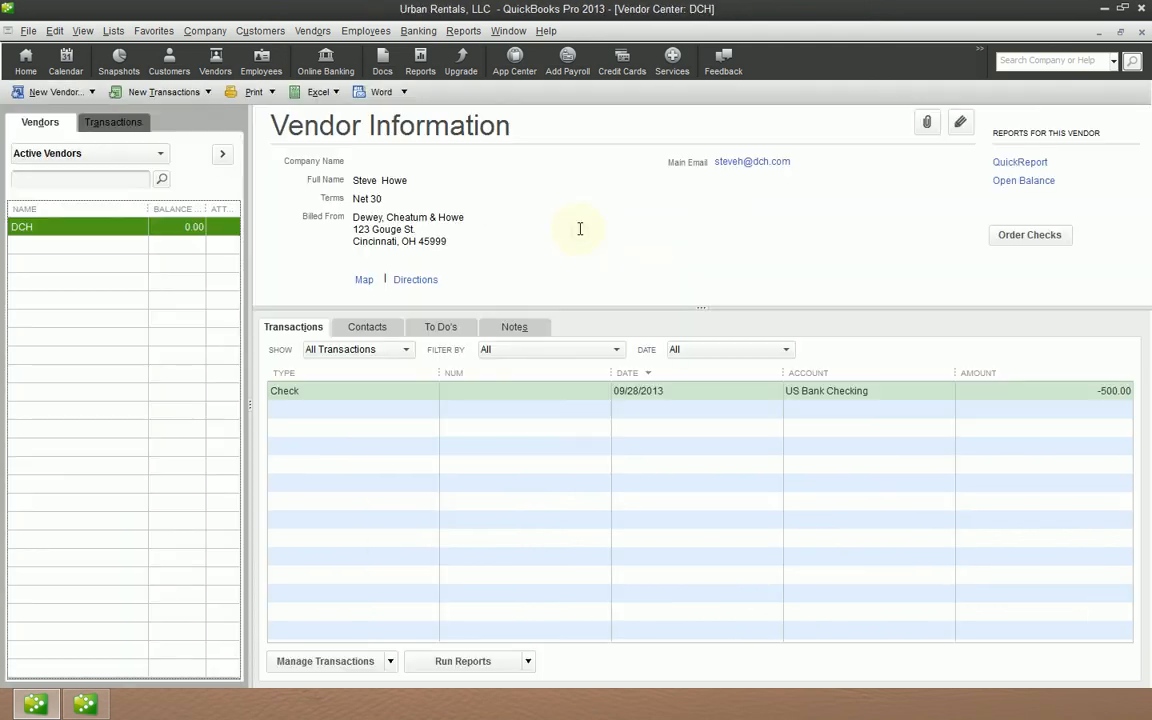
key(ctrl+w)
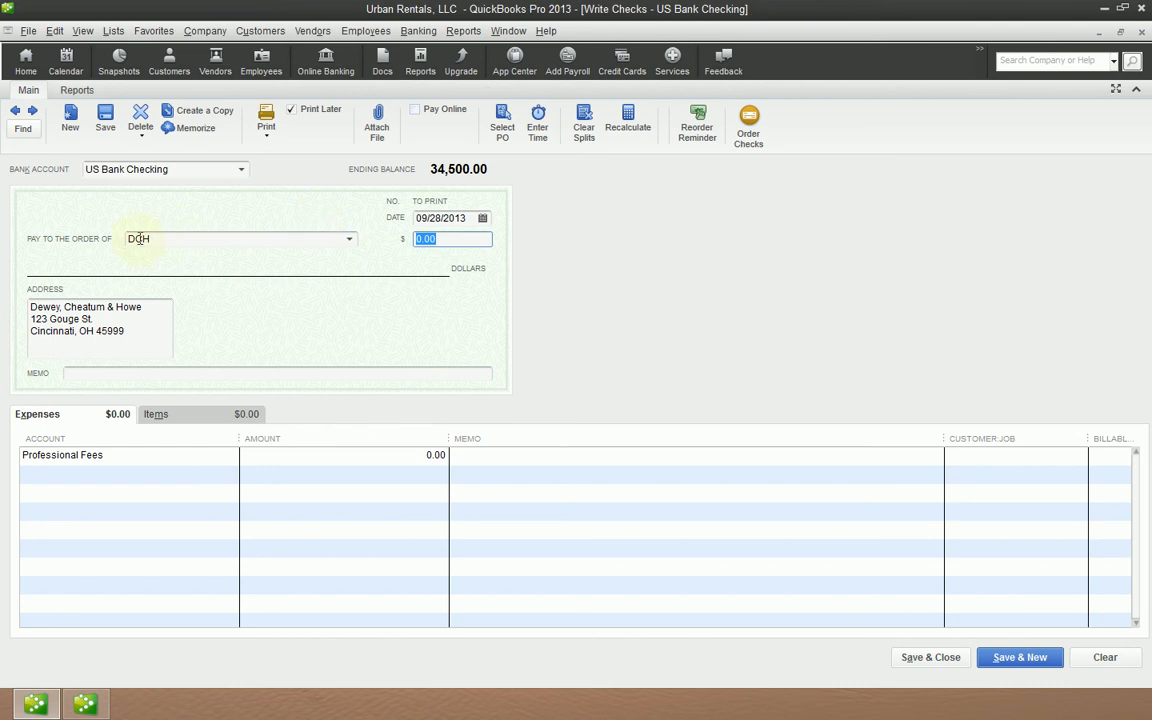
key(Escape)
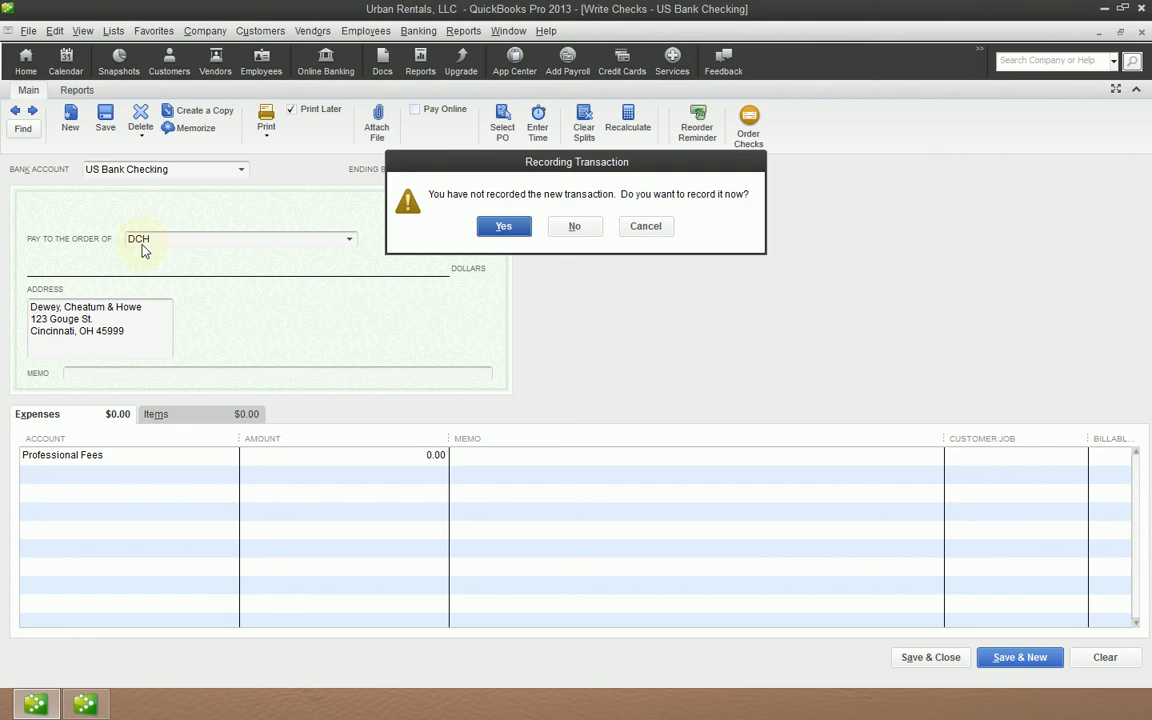
click(645, 227)
- Rename the vendor back to Dewey, Cheatum & Howe
double_click(628, 241)
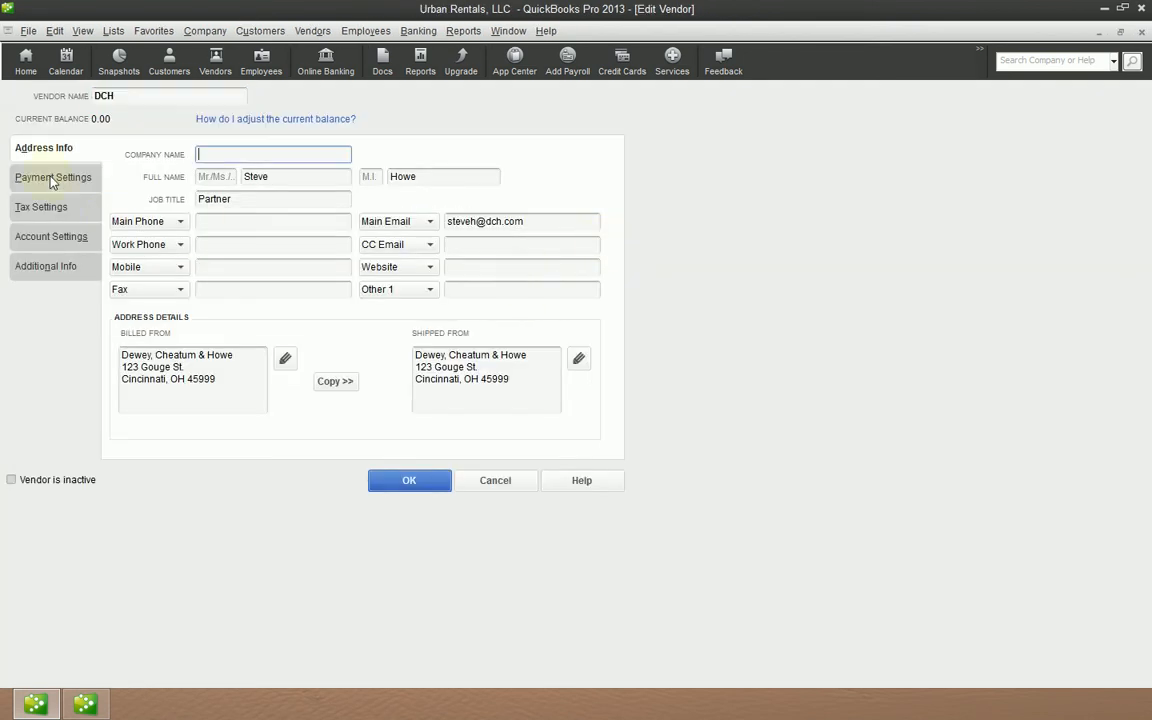
text(Deww)
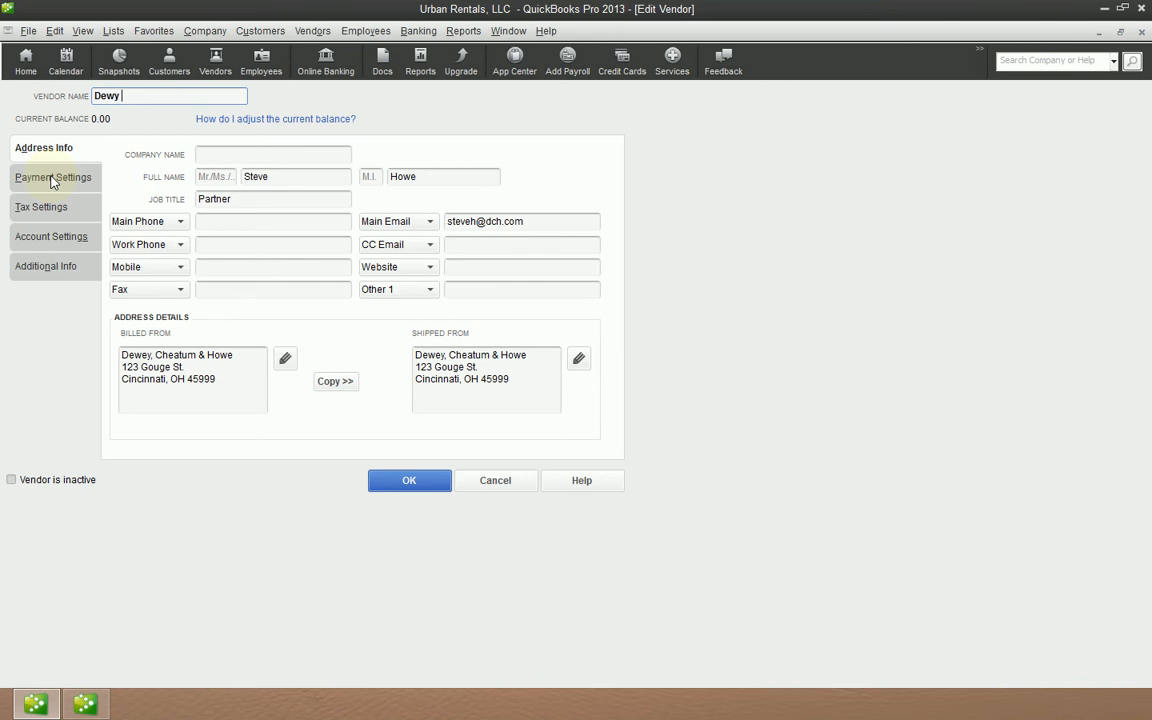
key(BackSpace)
text(ey, CHe)
key(BackSpace)
key(BackSpace)
text(heatum & Howe)
- Copy the vendor name into the Print Name on Check field as Dewey, Cheatum & Howe
key(shift+Home)
key(ctrl+c)
key(Tab)
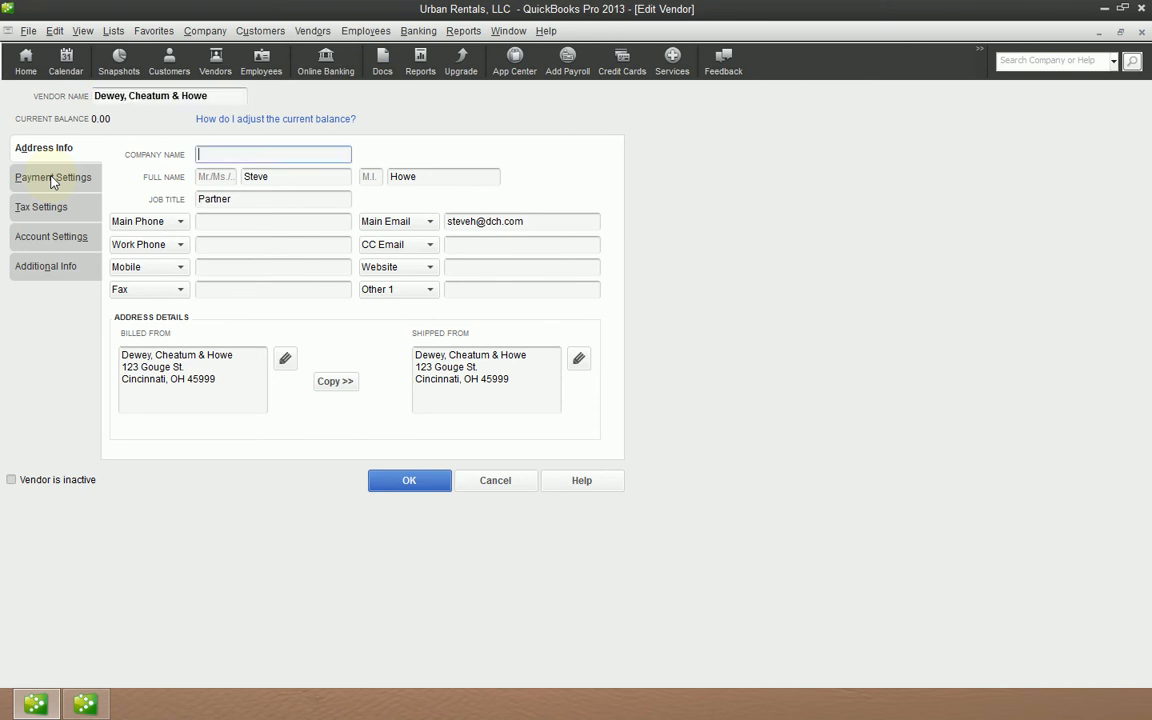
key(Tab)
click(73, 177)
click(244, 213)
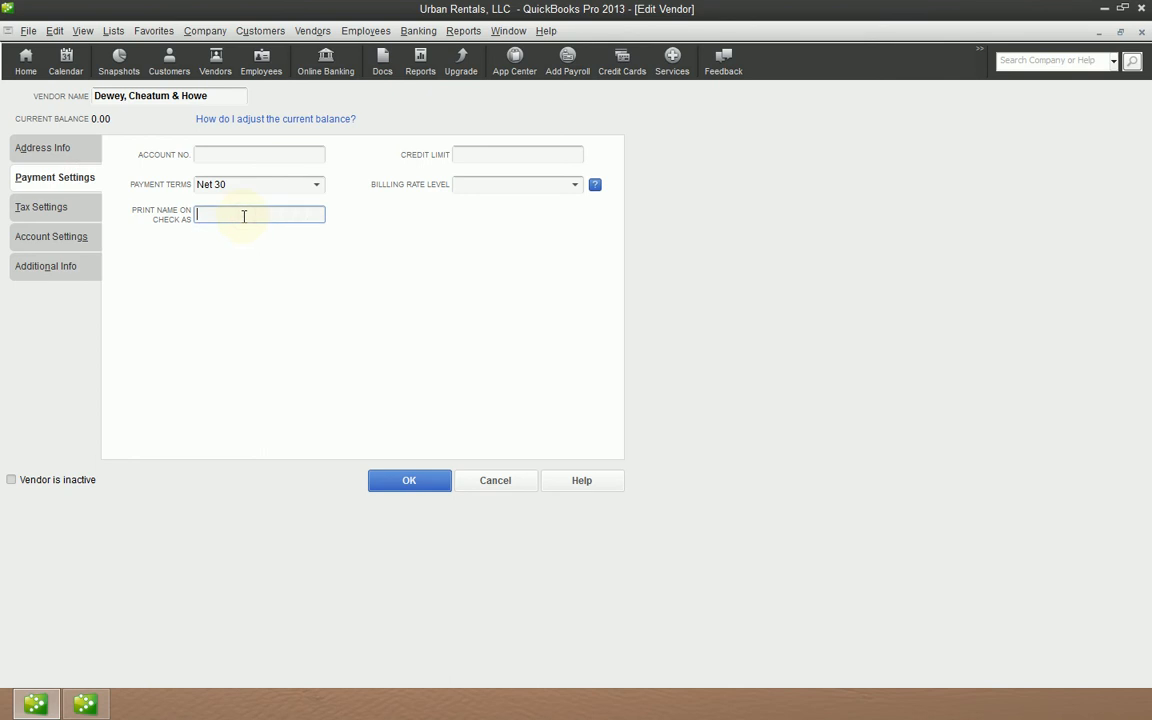
key(ctrl+v)
key(shift+Home)
click(325, 213)
drag(315, 215, 63, 213)
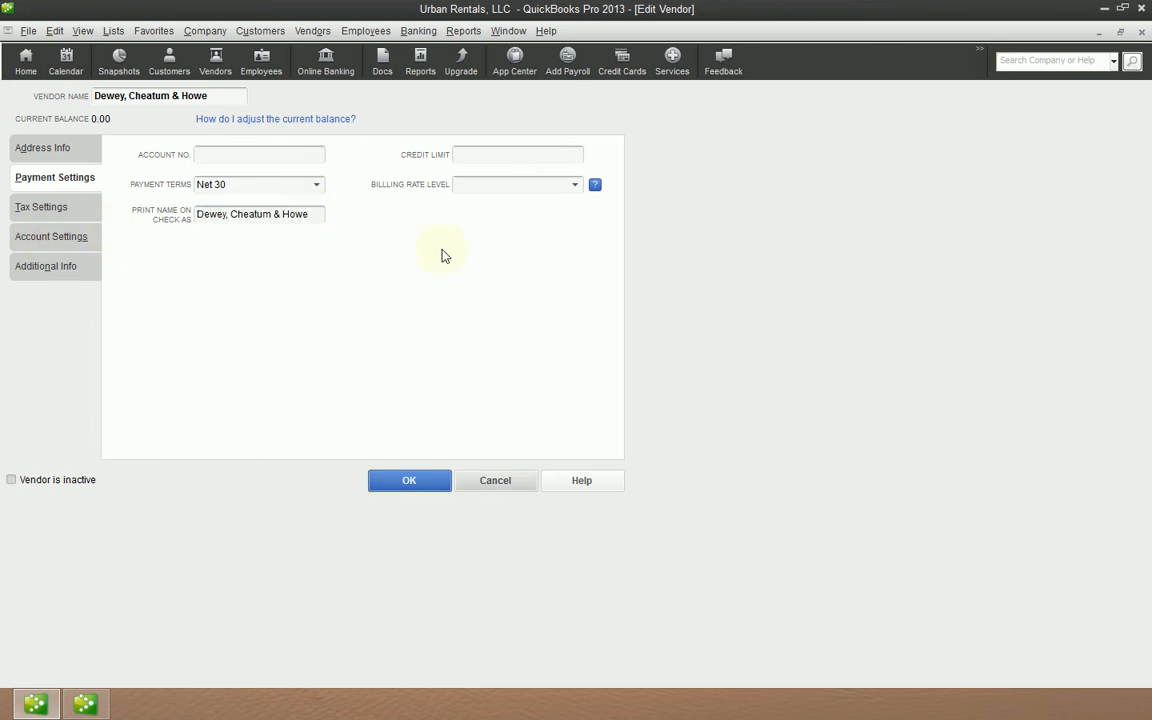
click(540, 157)
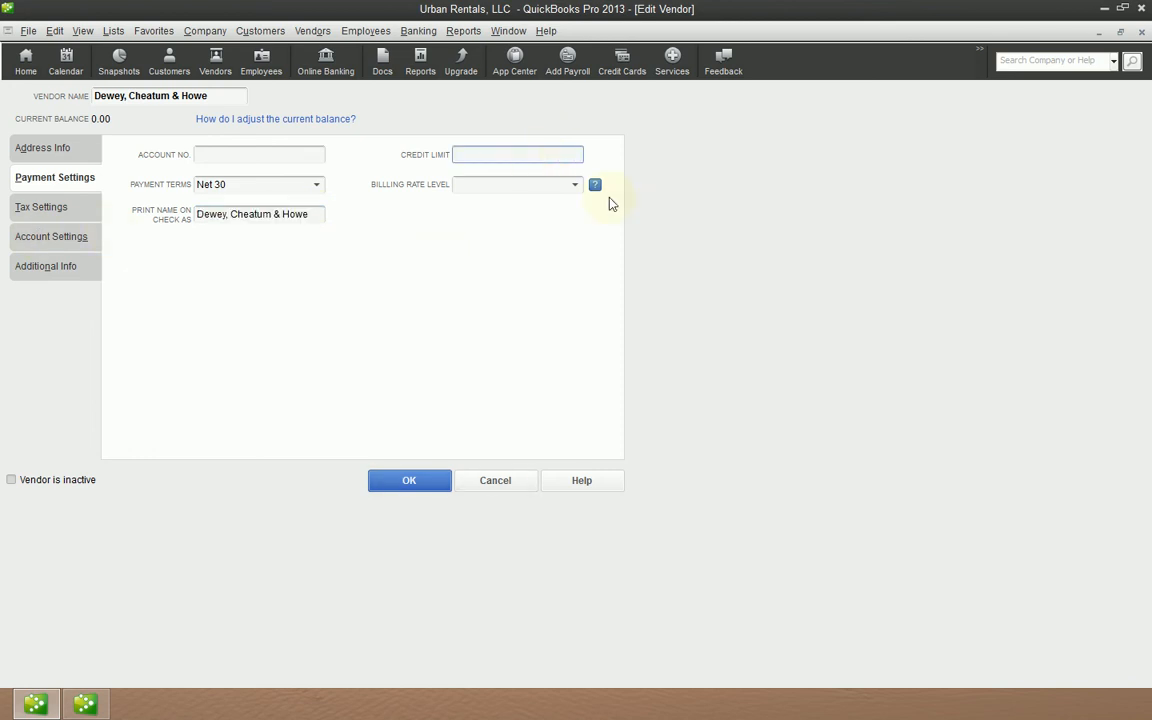
- Examine the Billing Rate Level and Credit Limit fields in the vendor's payment settings
click(481, 187)
click(576, 186)
click(470, 155)
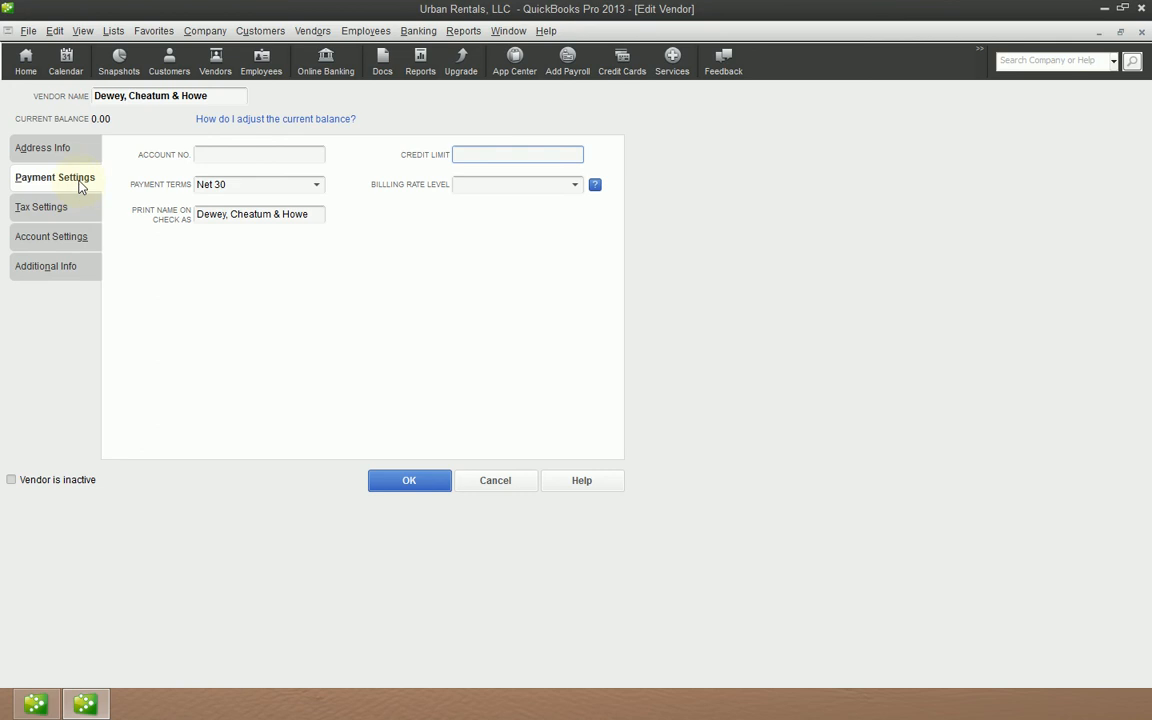
- Browse through the vendor record's Tax Settings, Account Settings, Additional Info and Payment Settings tabs to review their fields
click(79, 213)
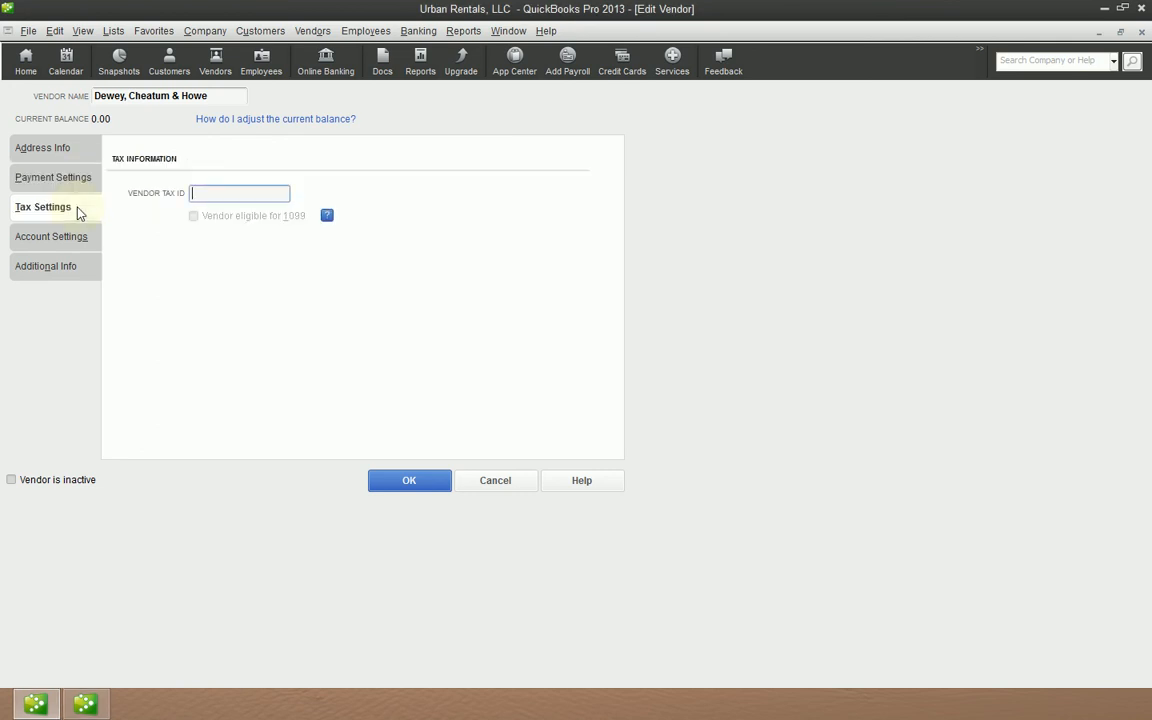
click(75, 240)
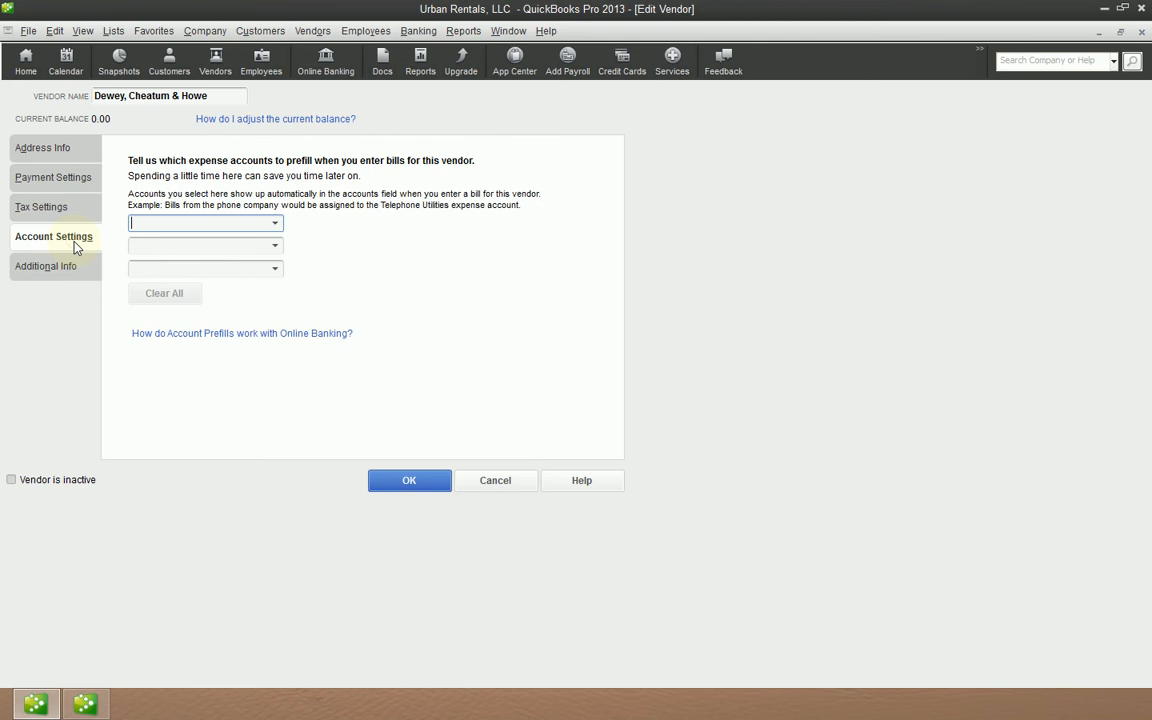
click(70, 272)
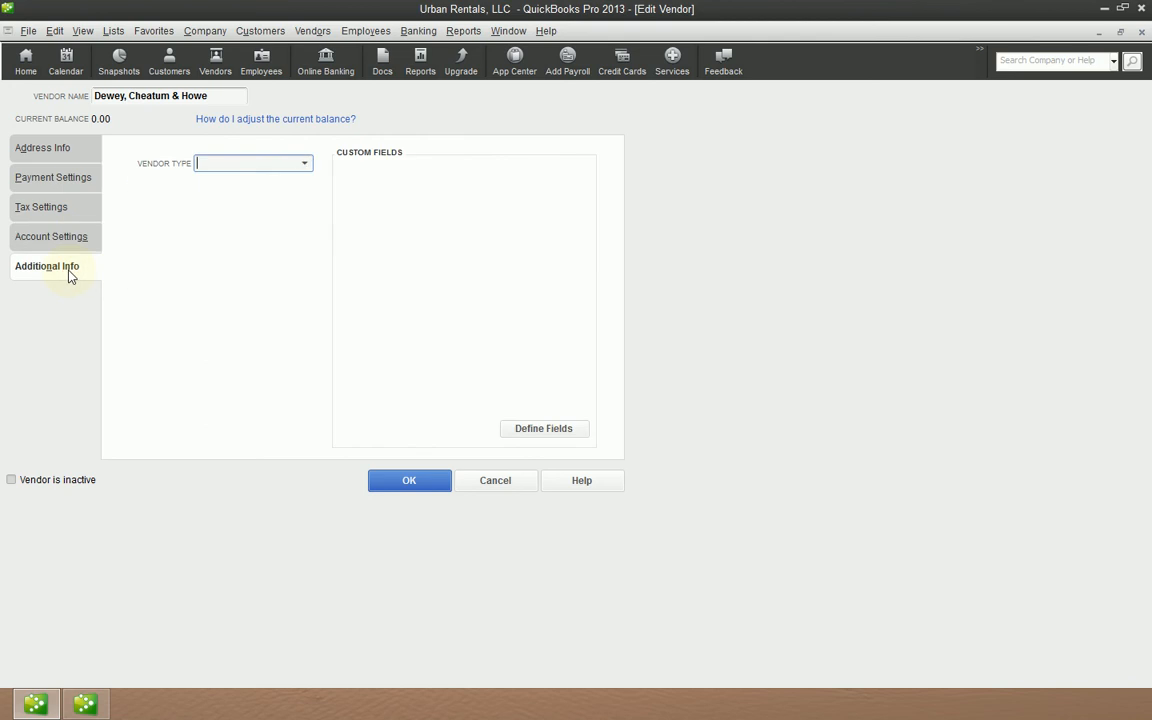
click(63, 172)
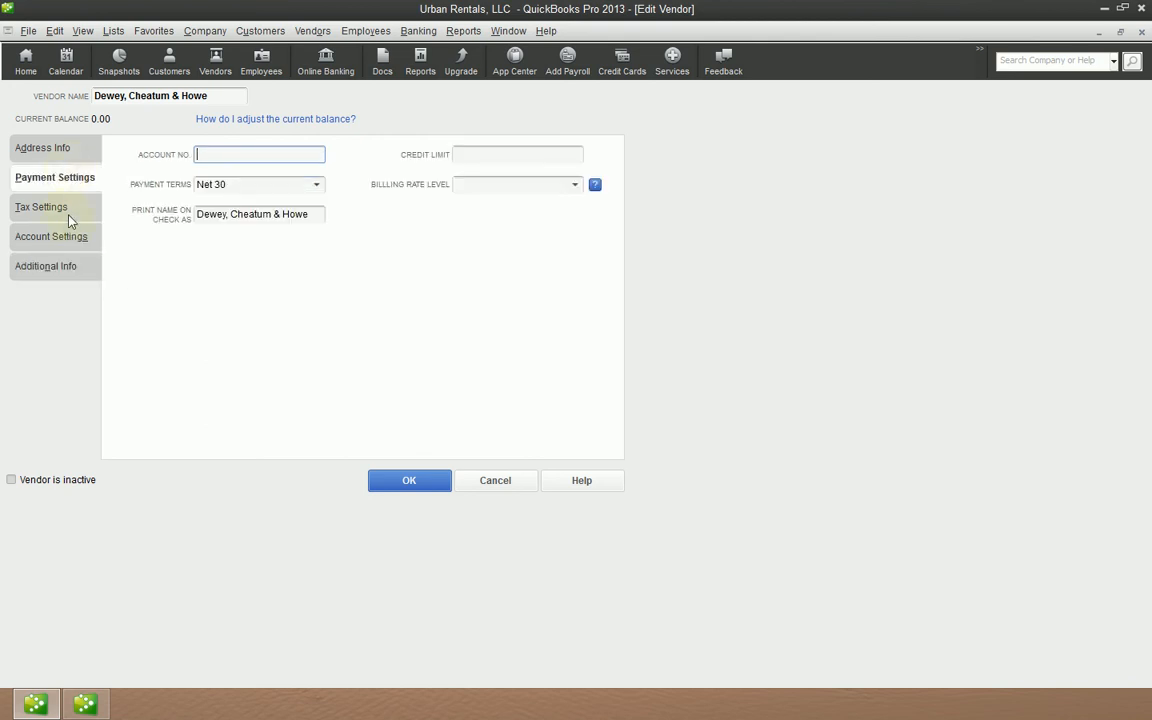
click(62, 205)
click(67, 272)
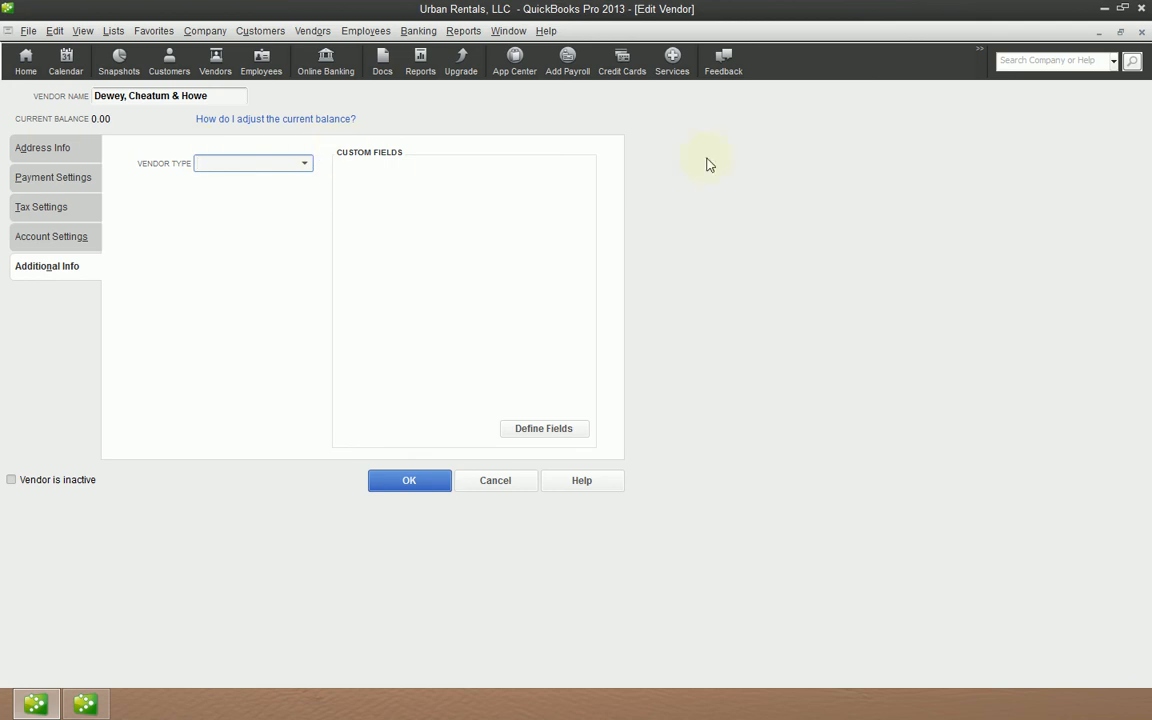
click(70, 202)
click(68, 262)
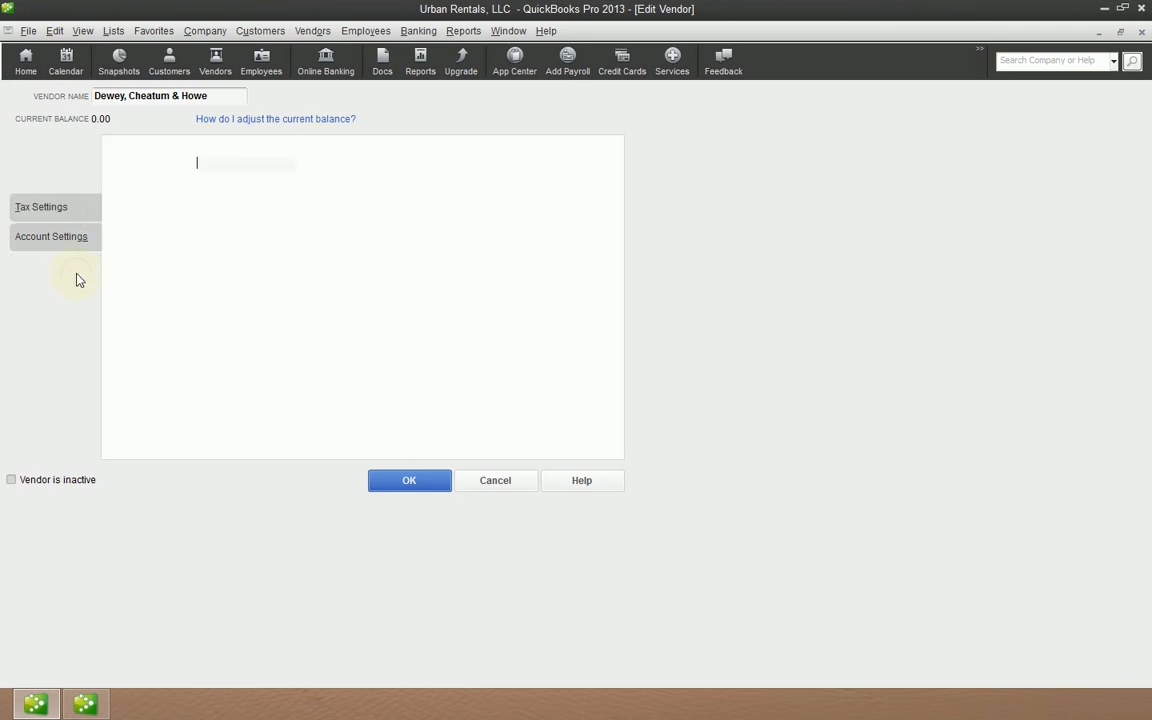
click(72, 207)
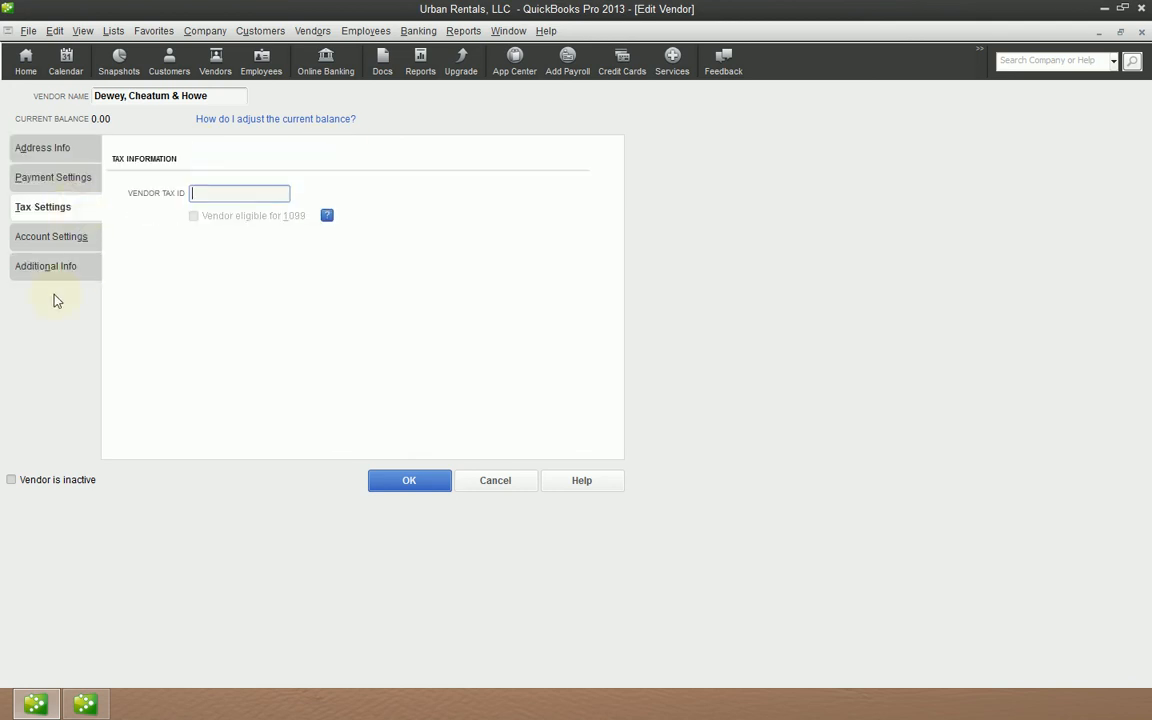
click(52, 265)
click(62, 180)
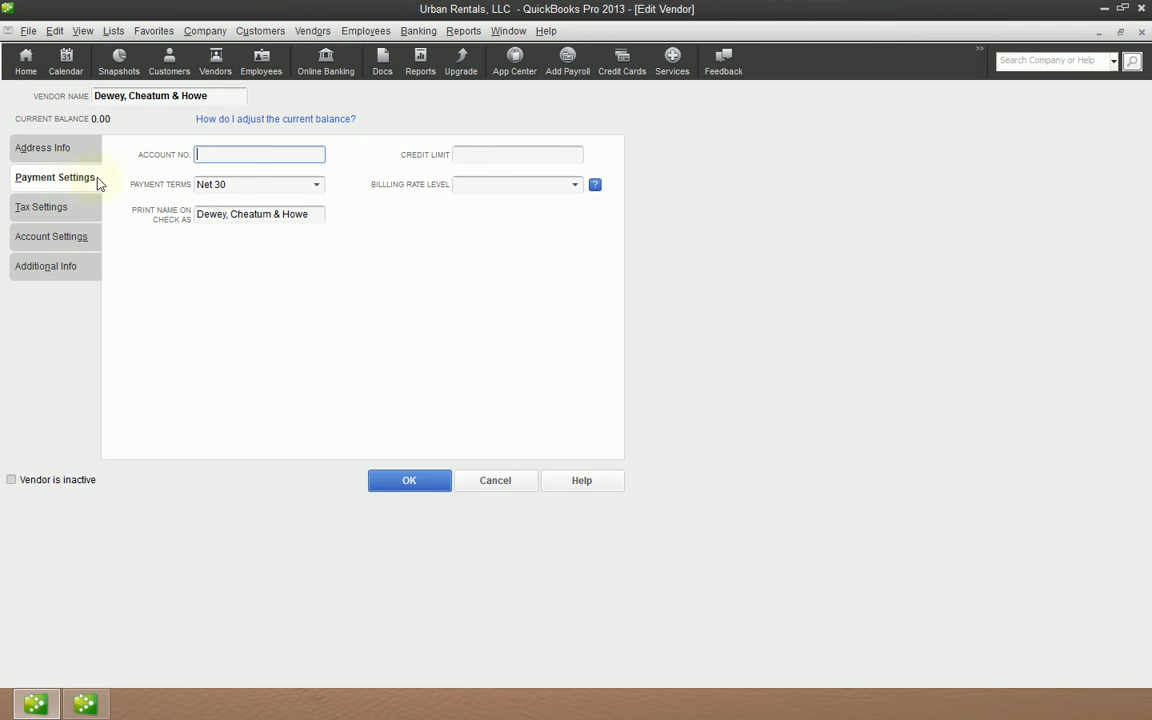
click(57, 209)
click(51, 268)
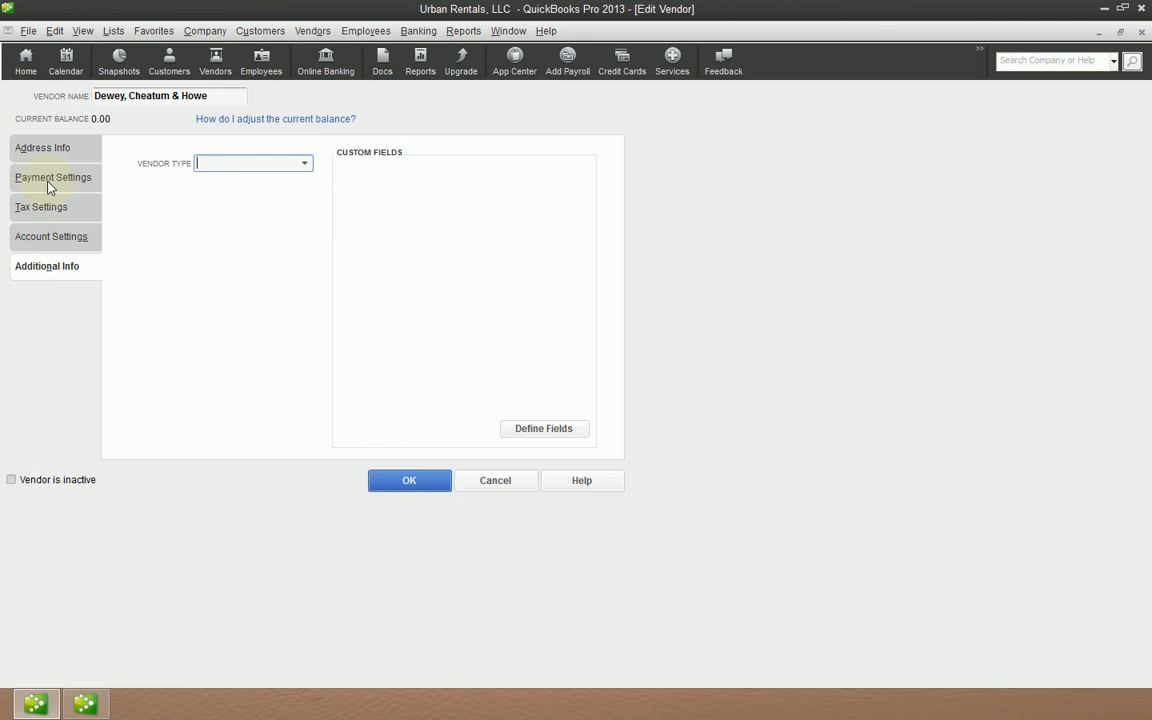
click(50, 236)
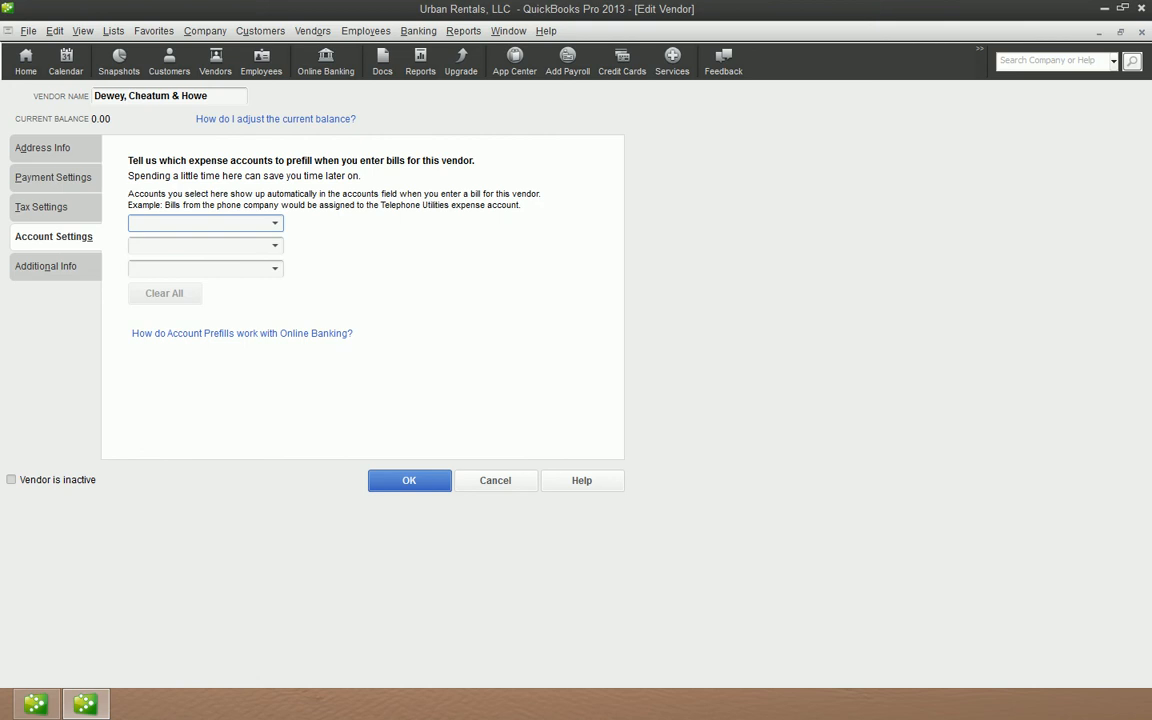